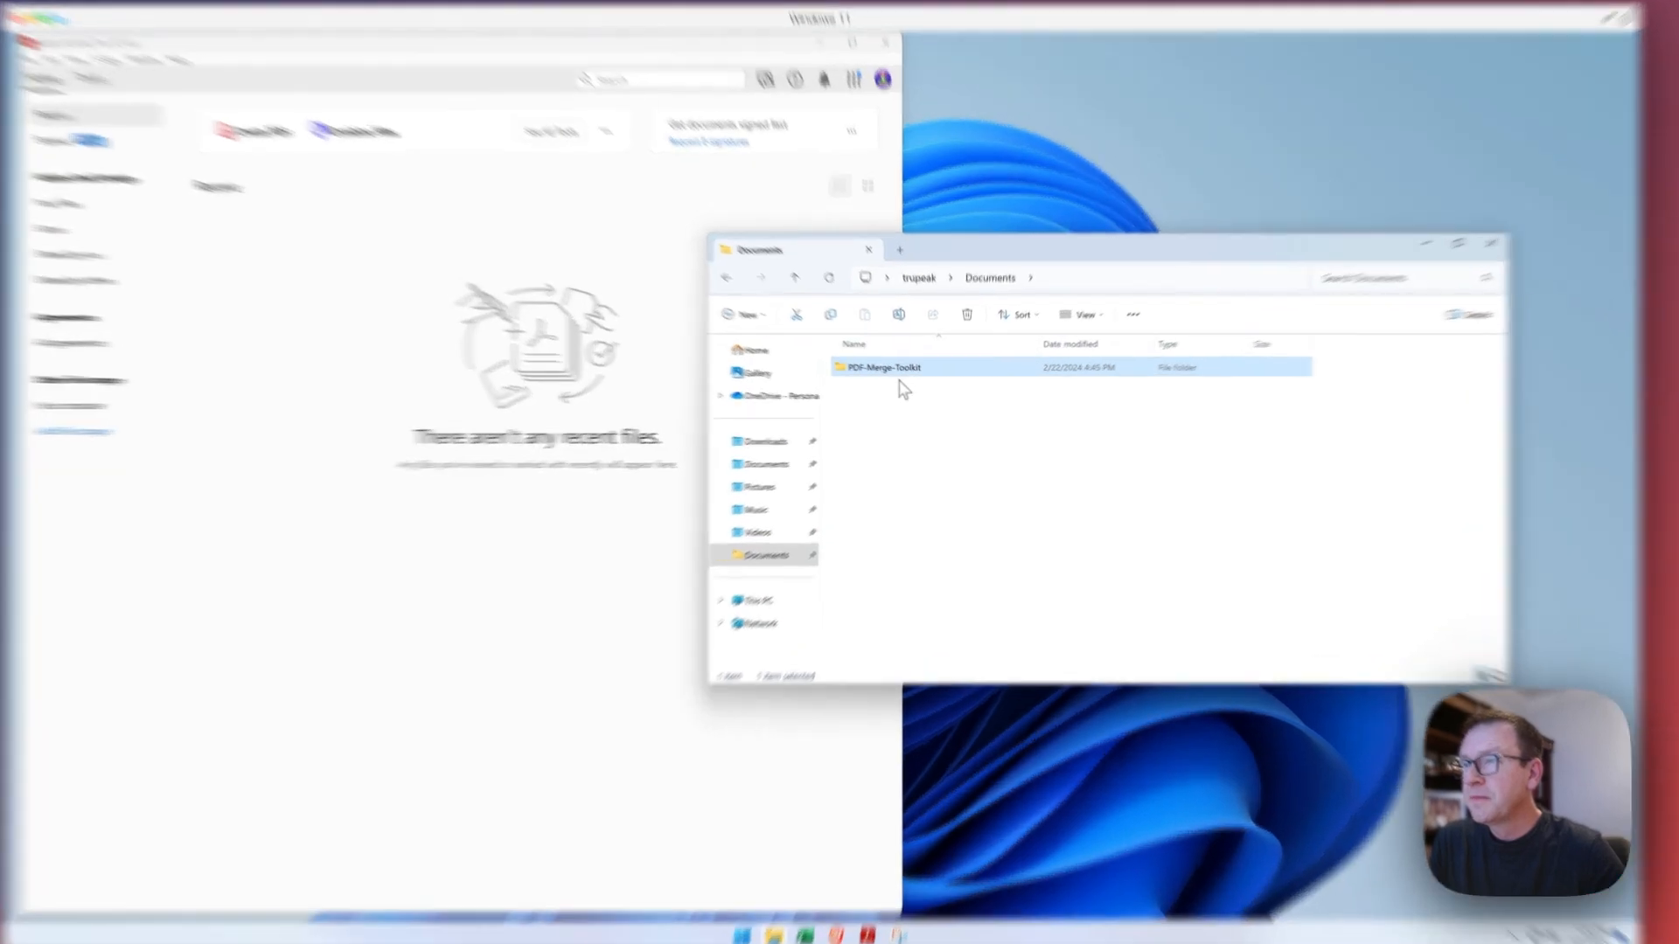
# View the contents of the PDF-Merge-Toolkit folder and return to the Documents folder.
pyautogui.doubleClick(907, 376)
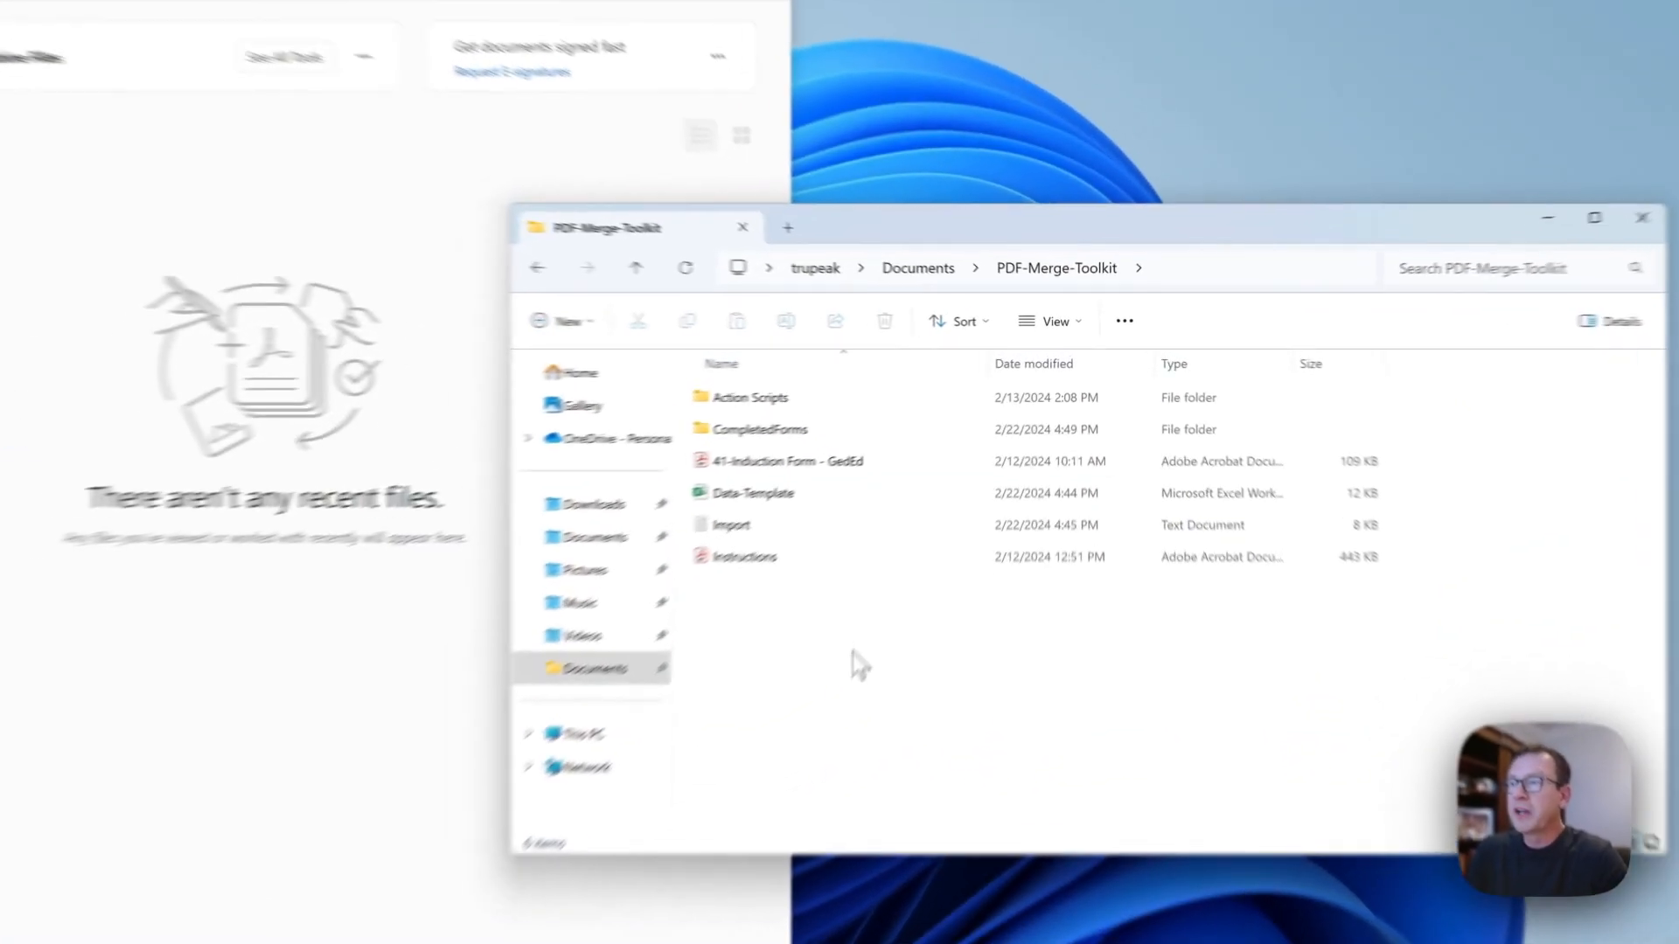
pyautogui.click(949, 314)
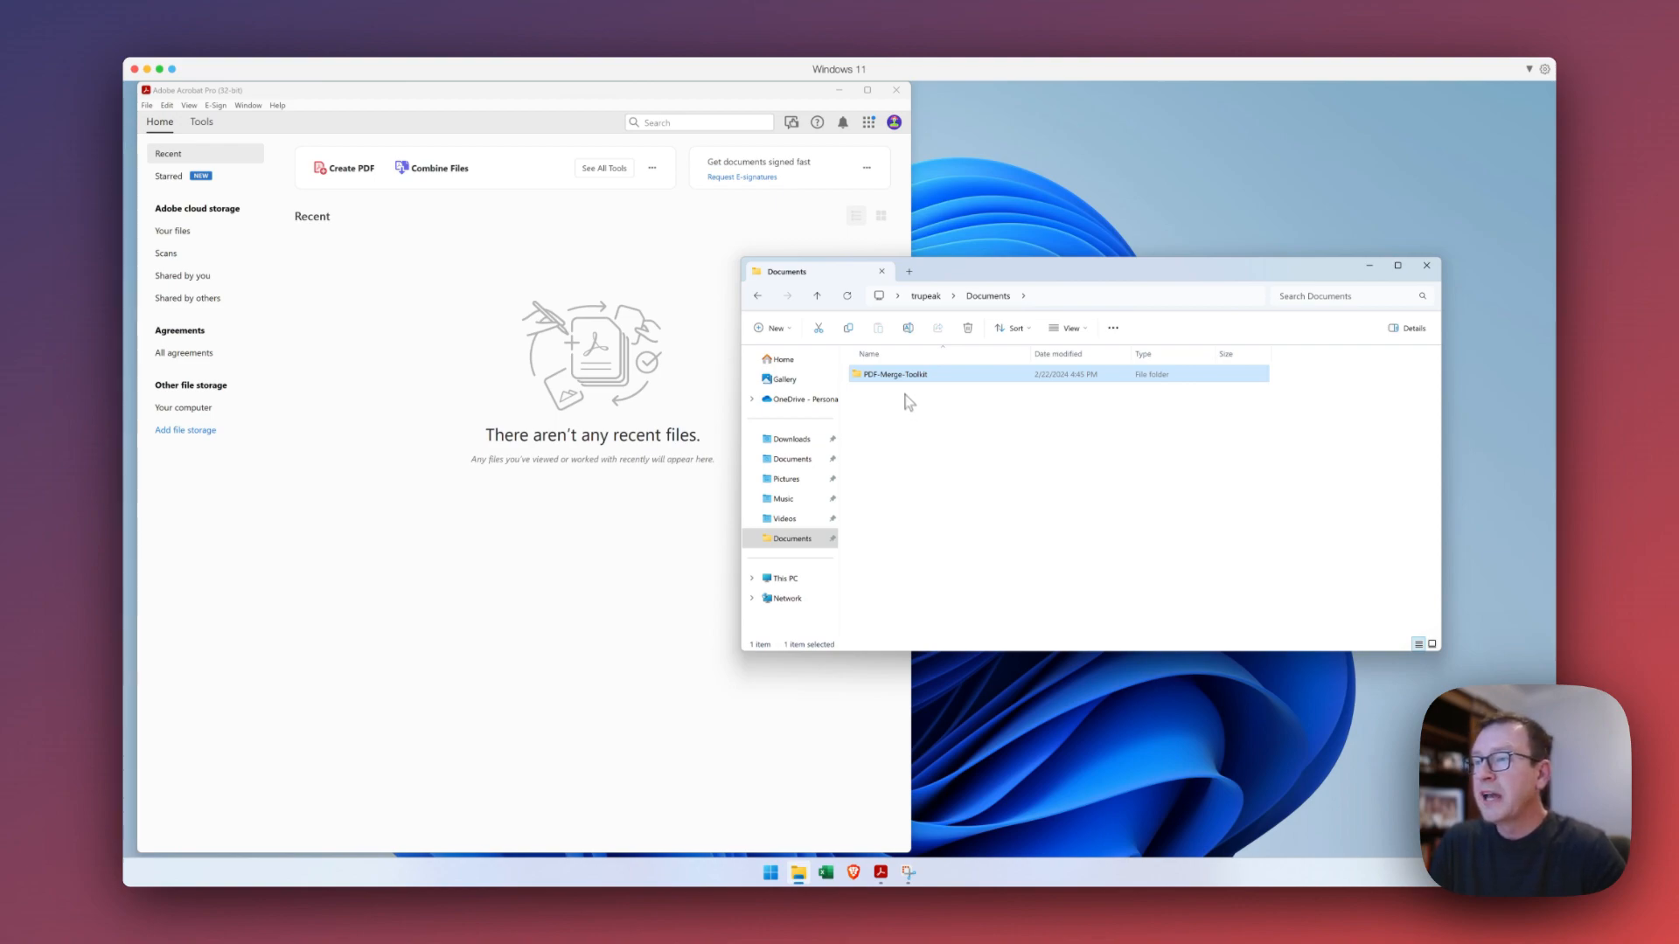
# Switch to Adobe Acrobat Pro and open the manager for existing actions in the Action Wizard.
pyautogui.click(596, 548)
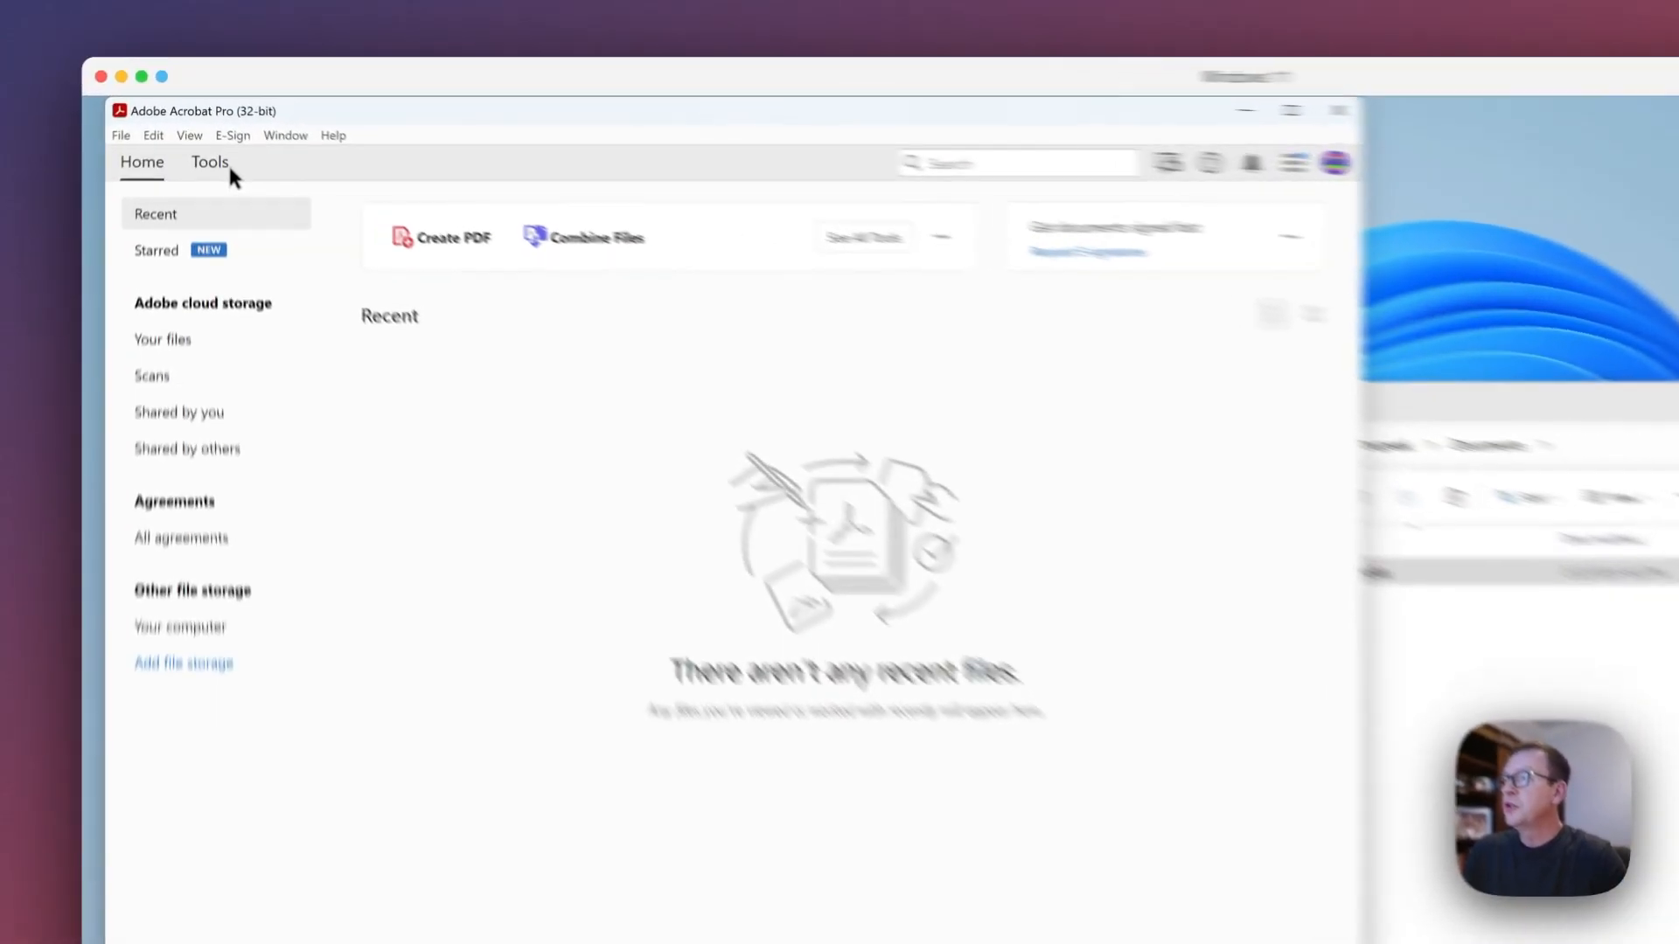
pyautogui.click(221, 164)
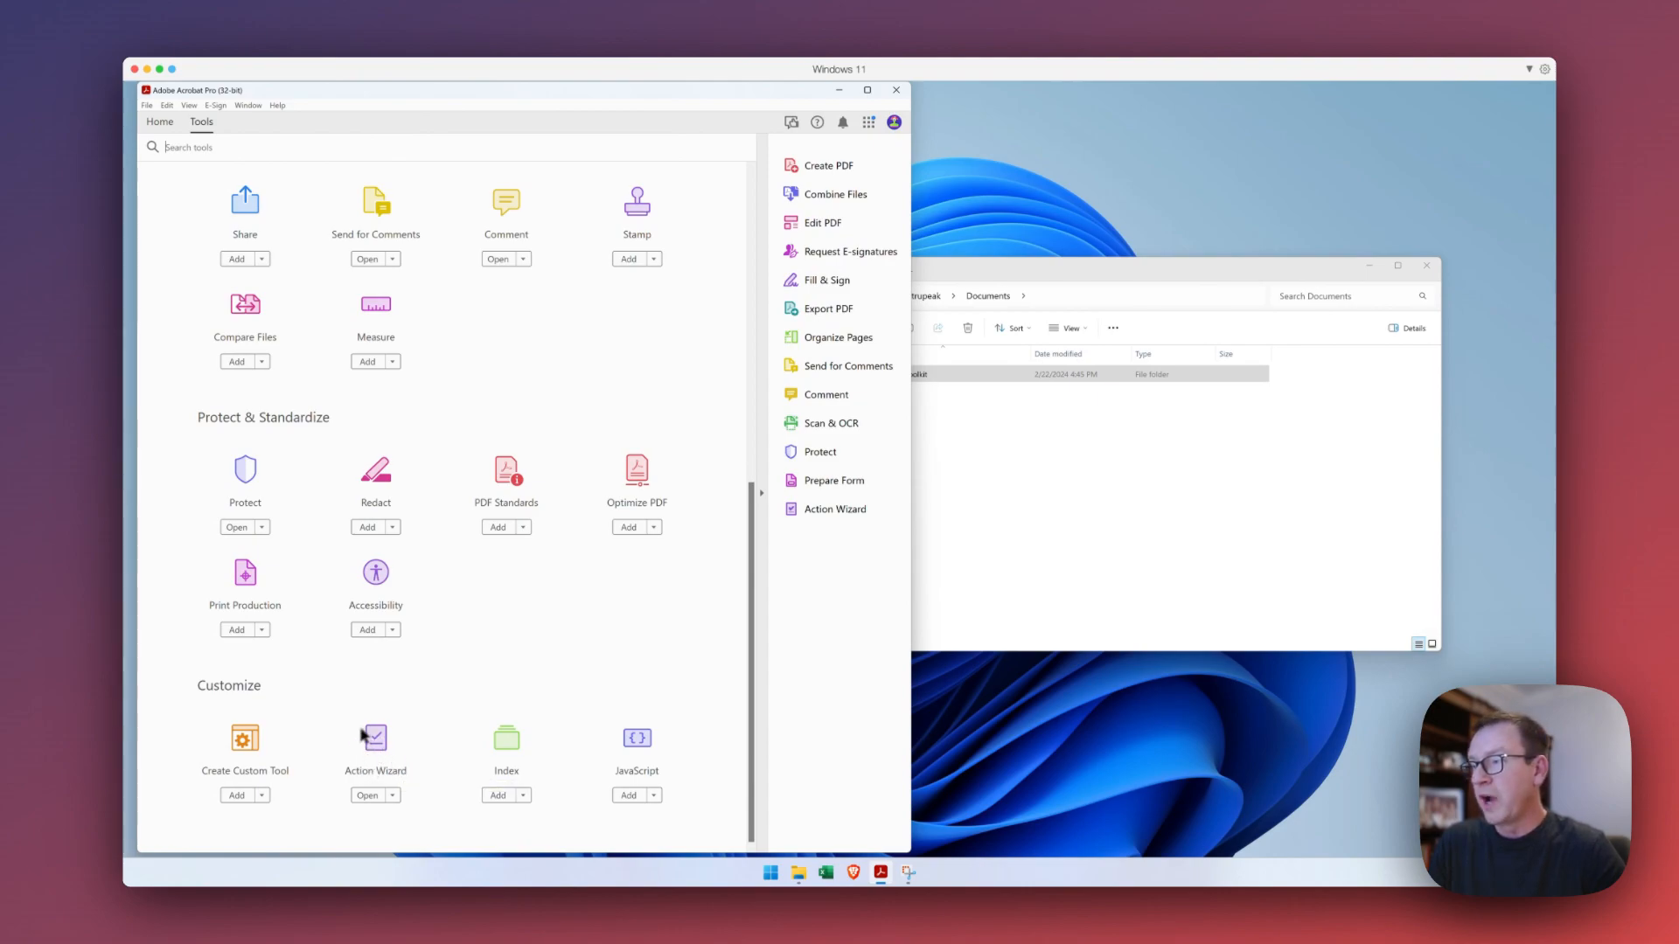
pyautogui.click(831, 511)
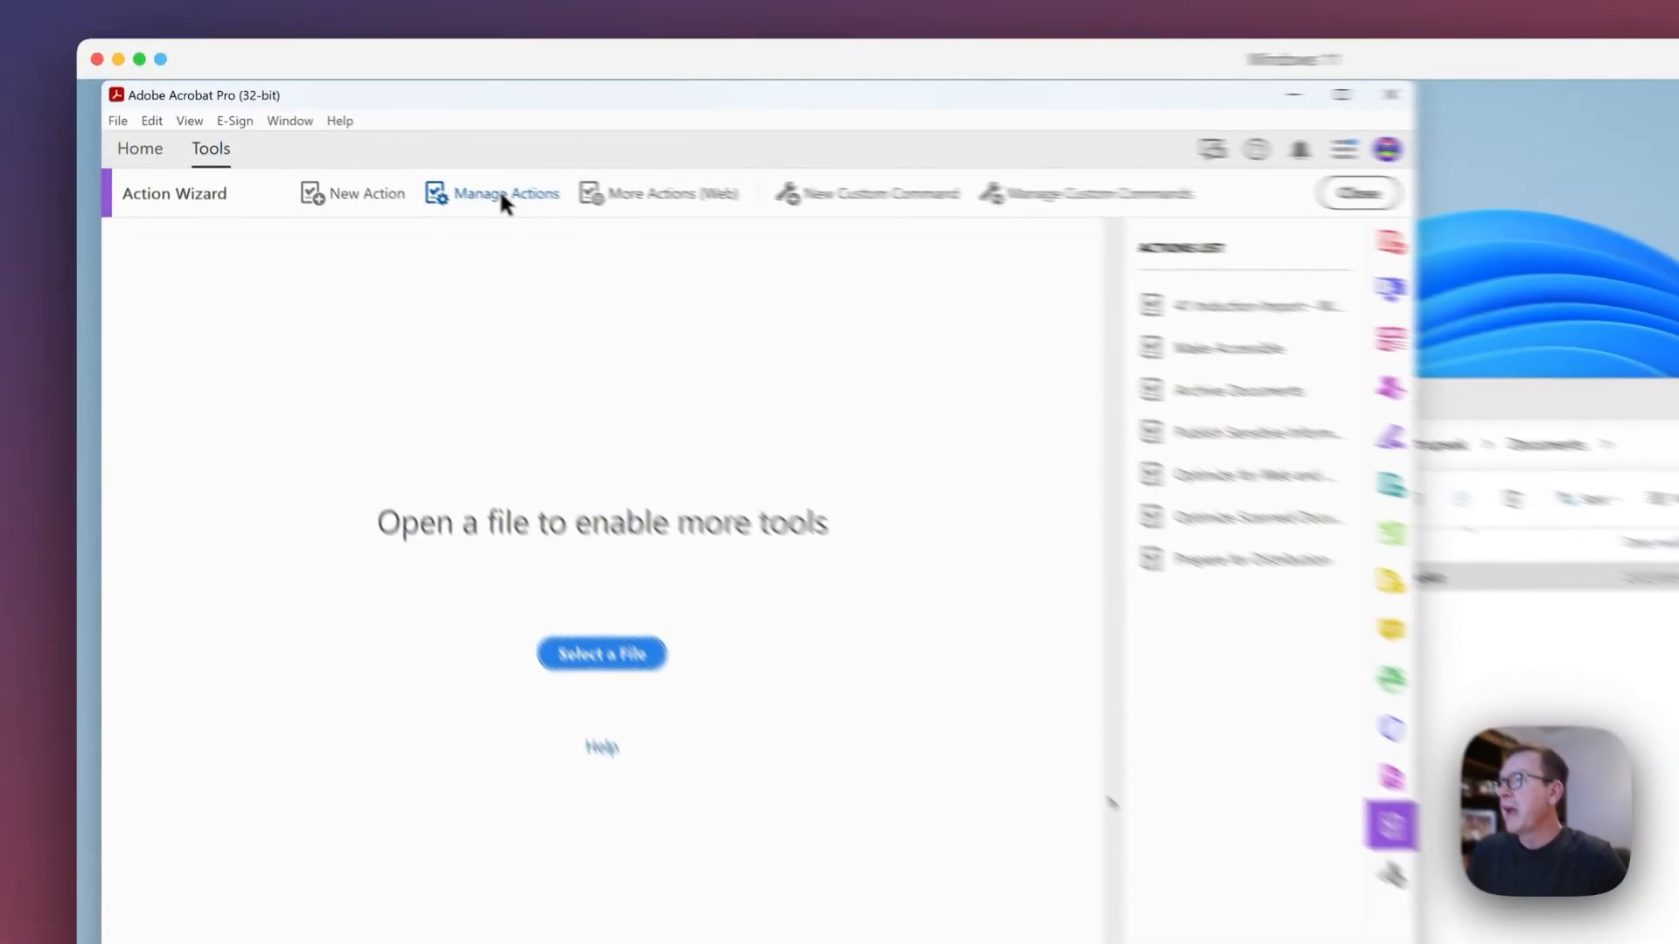
pyautogui.click(375, 148)
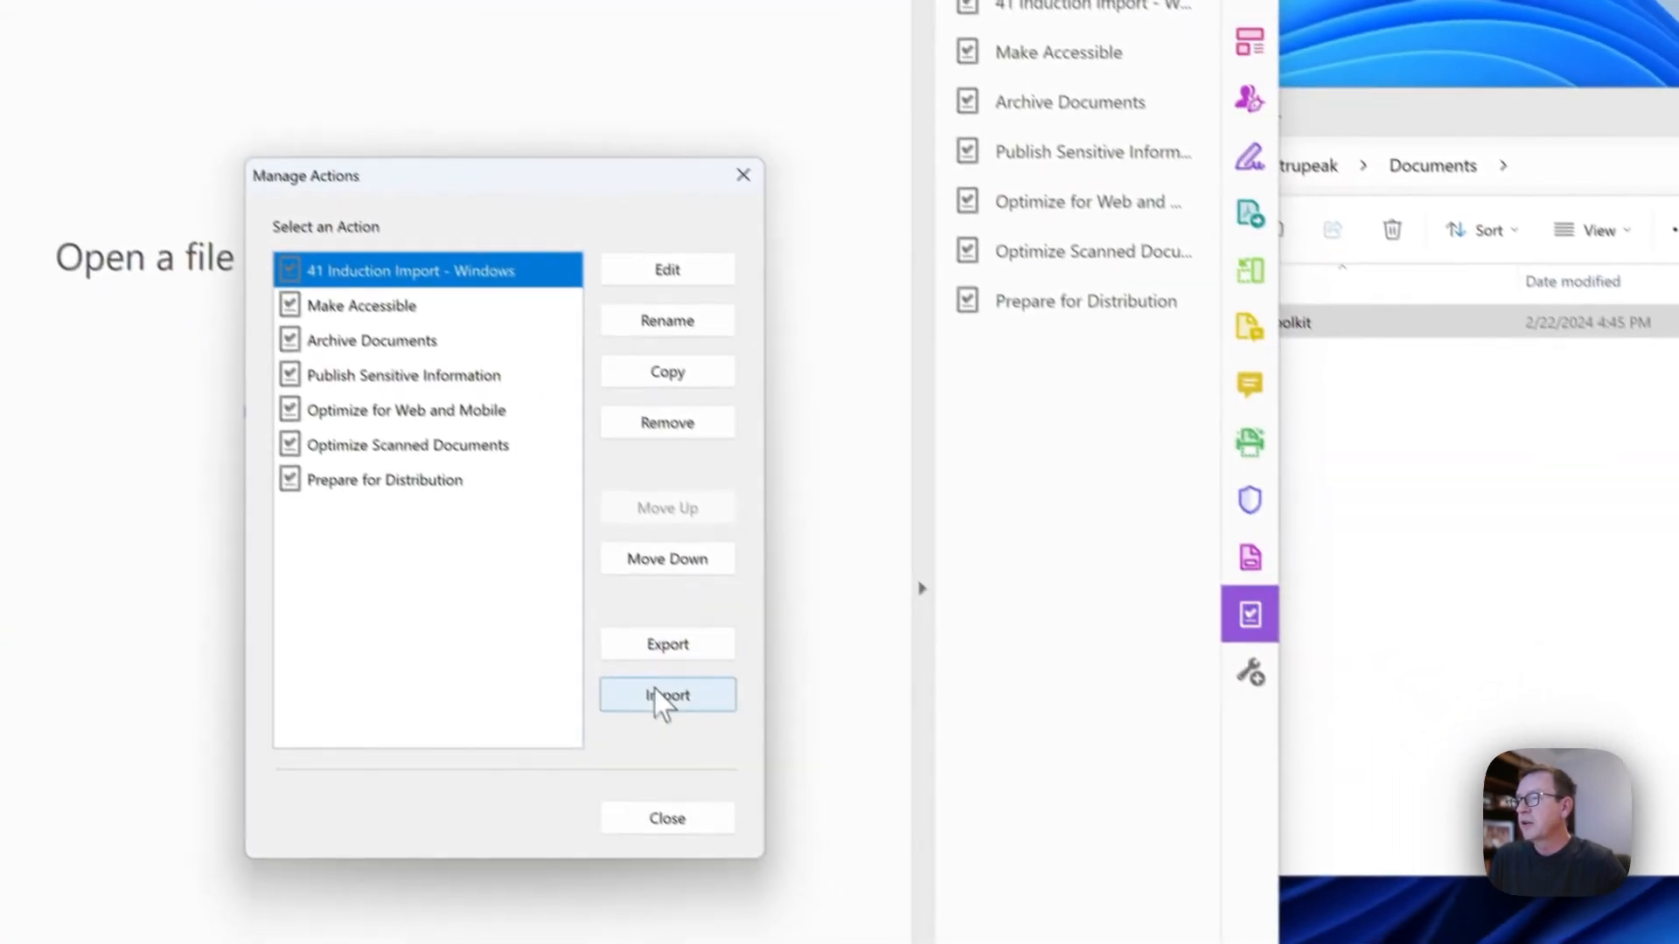
# Try to import the 41 Induction Import - Windows action file from the toolkit's Action Scripts folder.
pyautogui.click(662, 700)
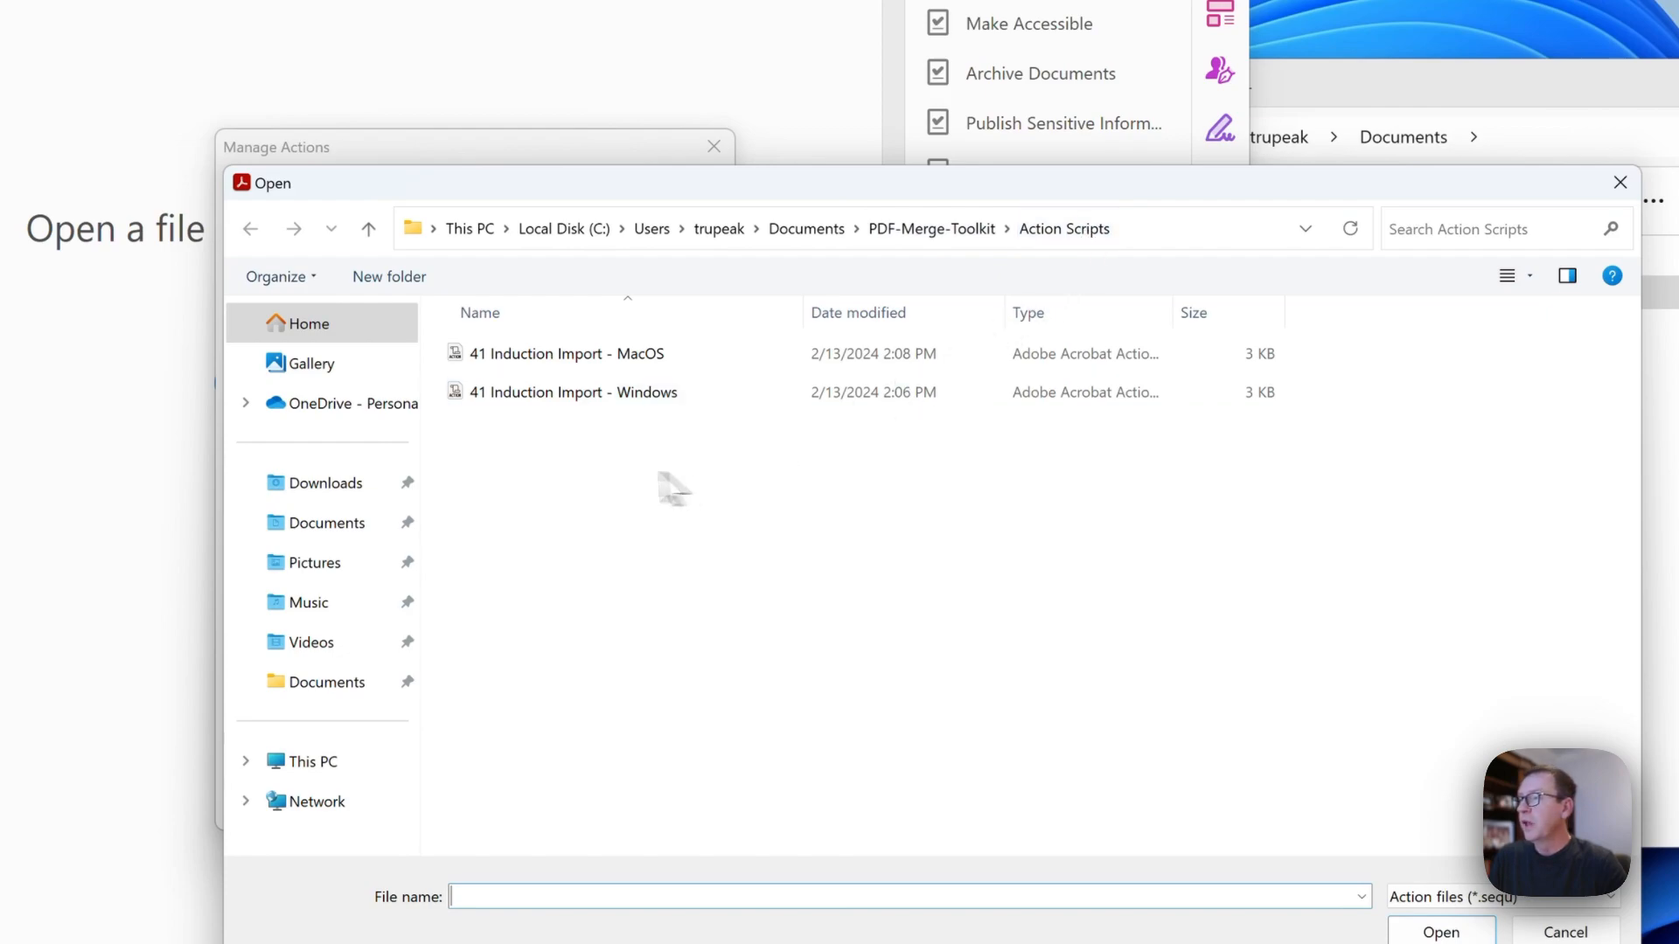
pyautogui.click(544, 392)
pyautogui.click(554, 358)
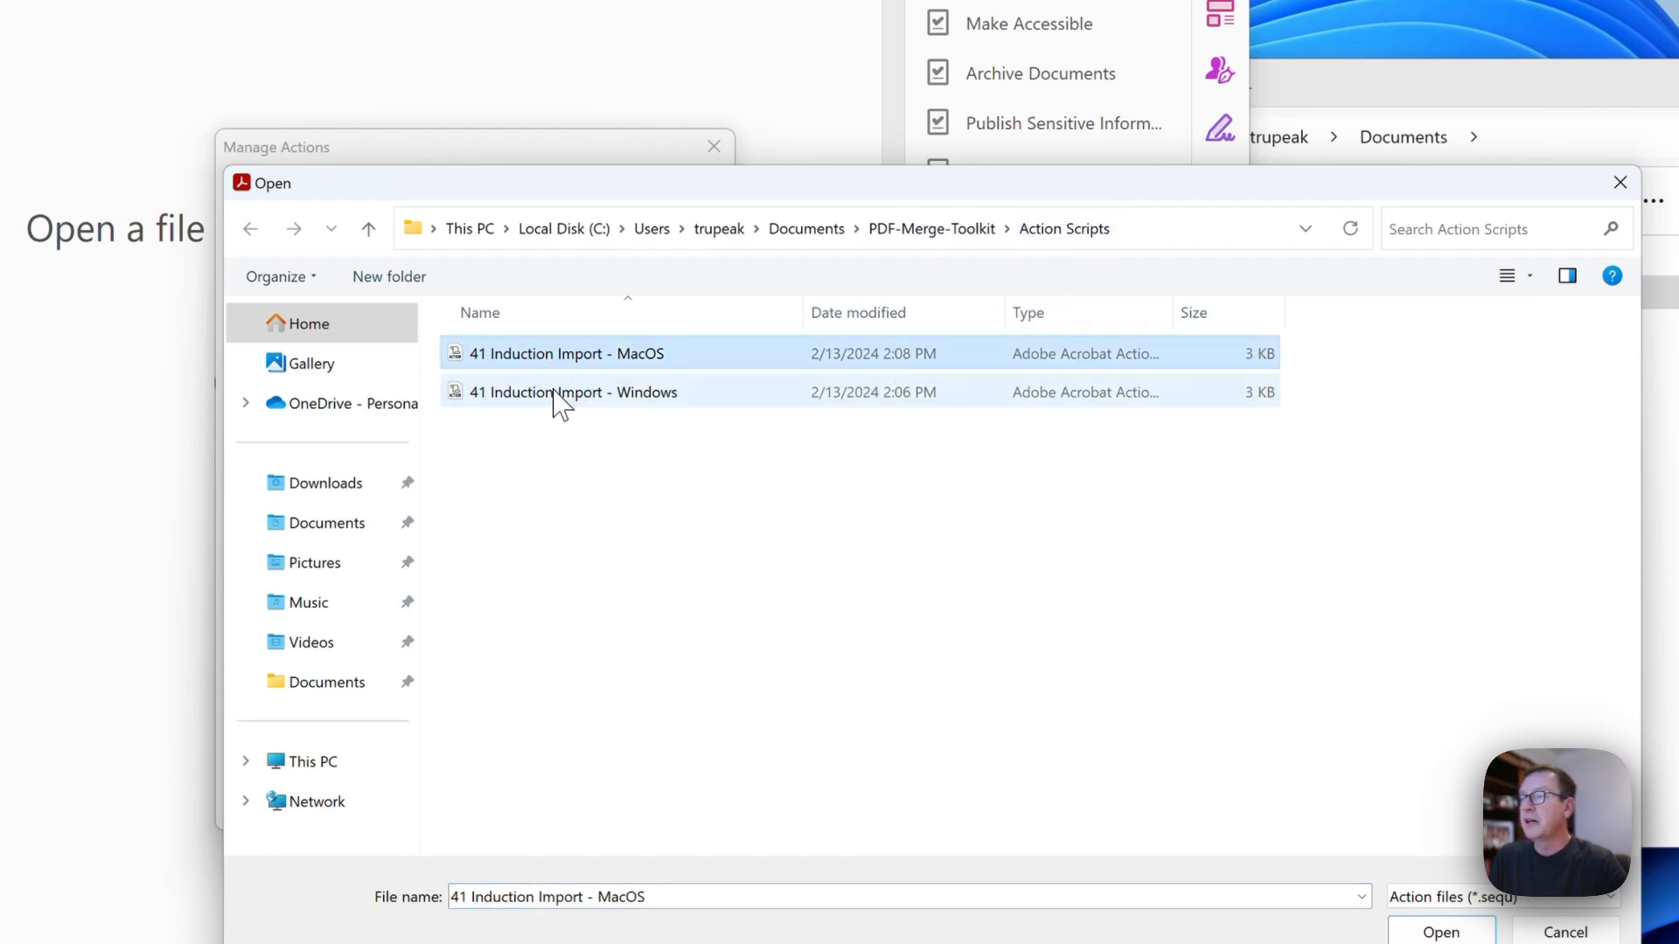
pyautogui.click(555, 395)
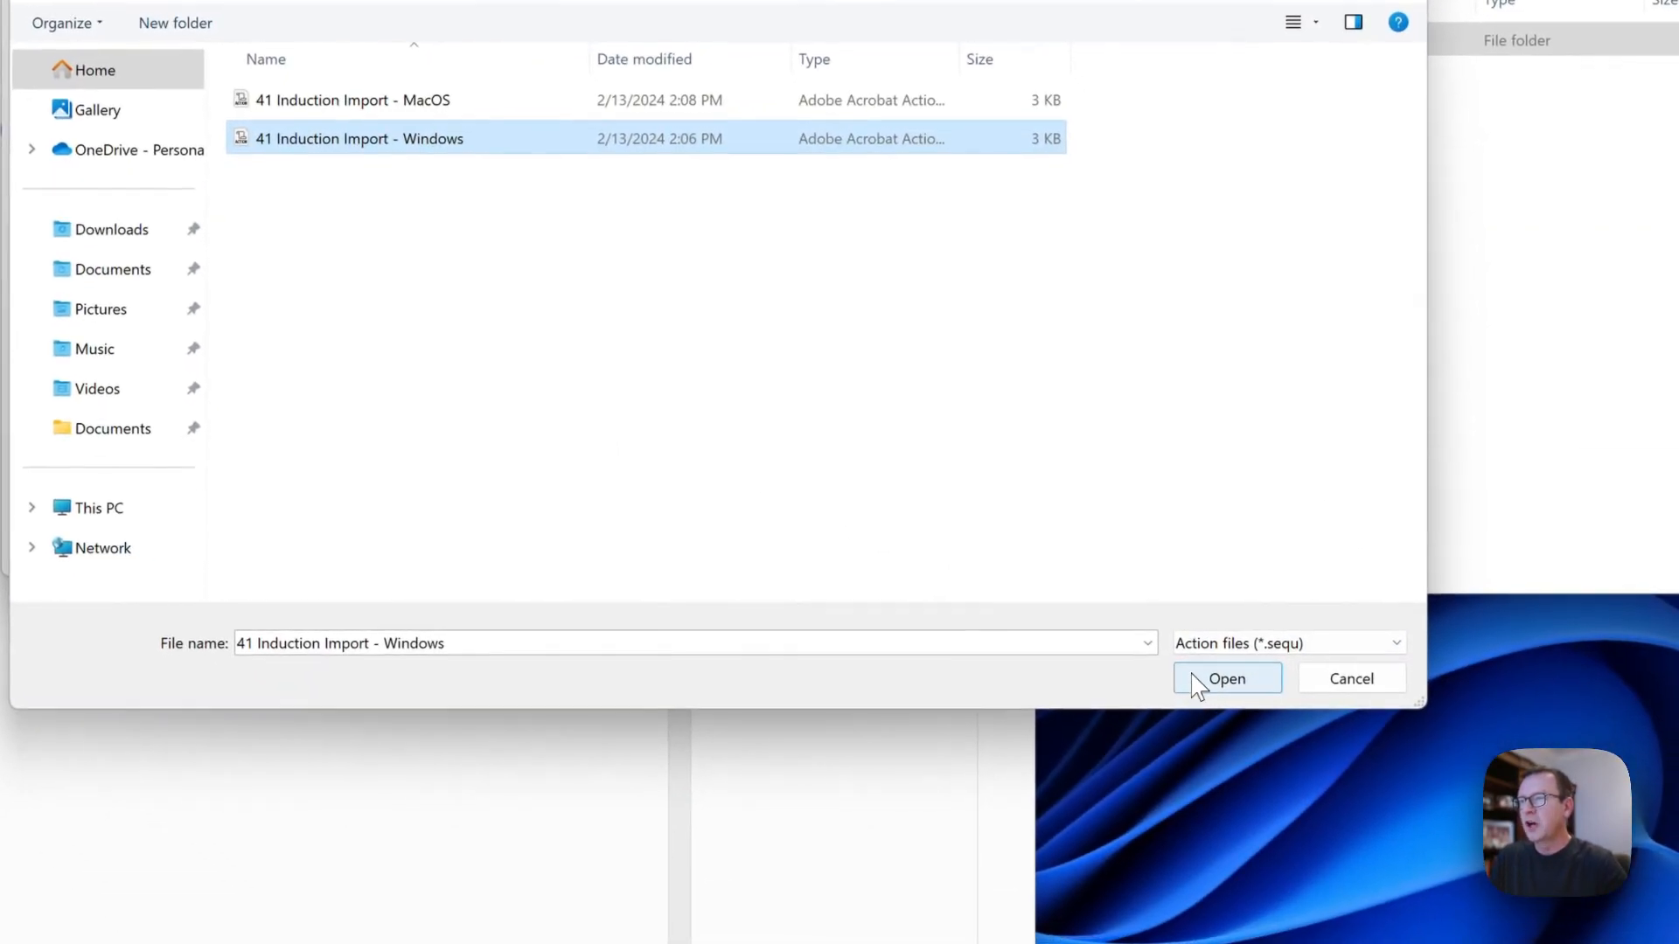
pyautogui.click(1198, 682)
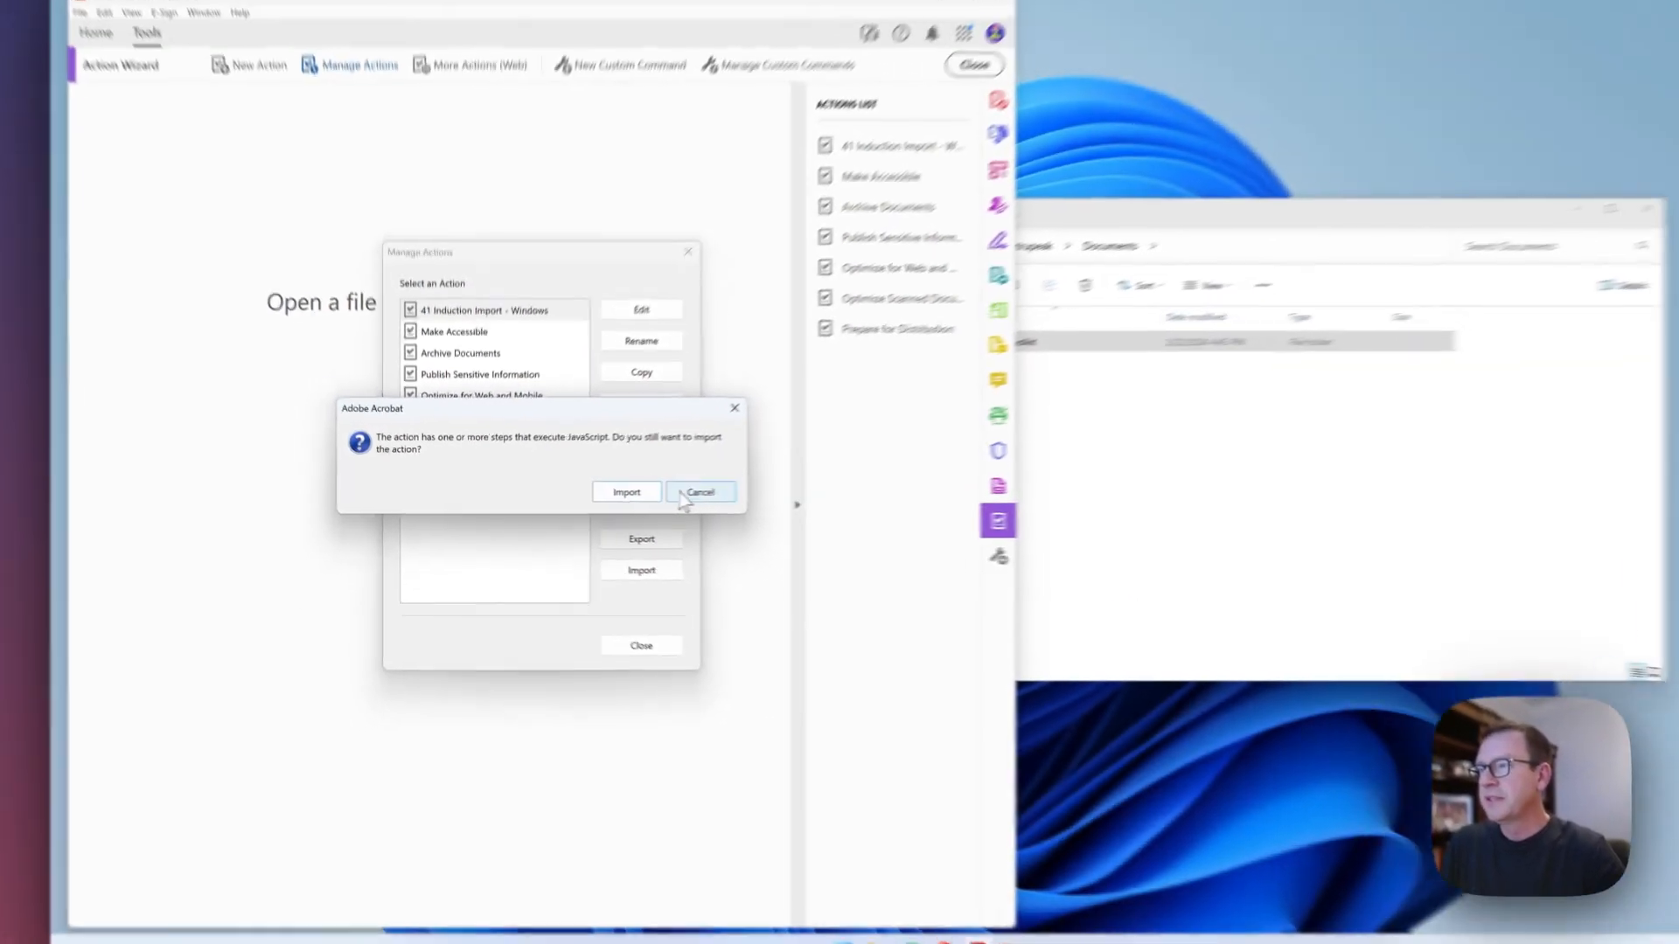
pyautogui.click(748, 468)
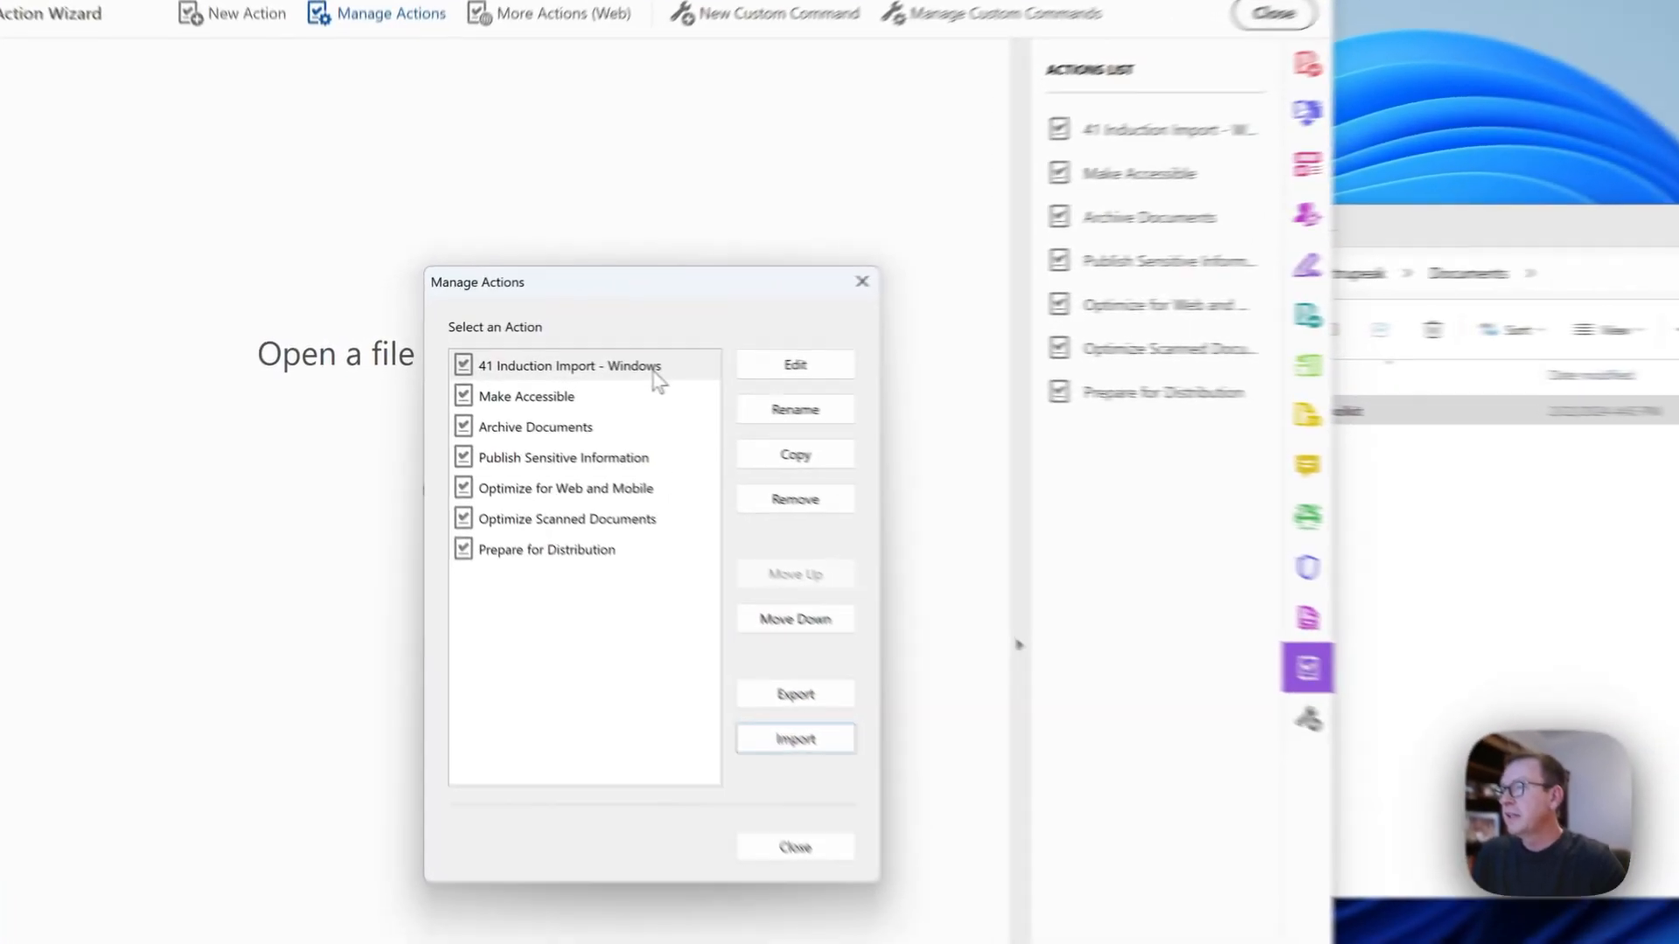
# Edit the 41 Induction Import - Windows action and open the script of its Execute JavaScript step.
pyautogui.click(523, 352)
pyautogui.click(864, 376)
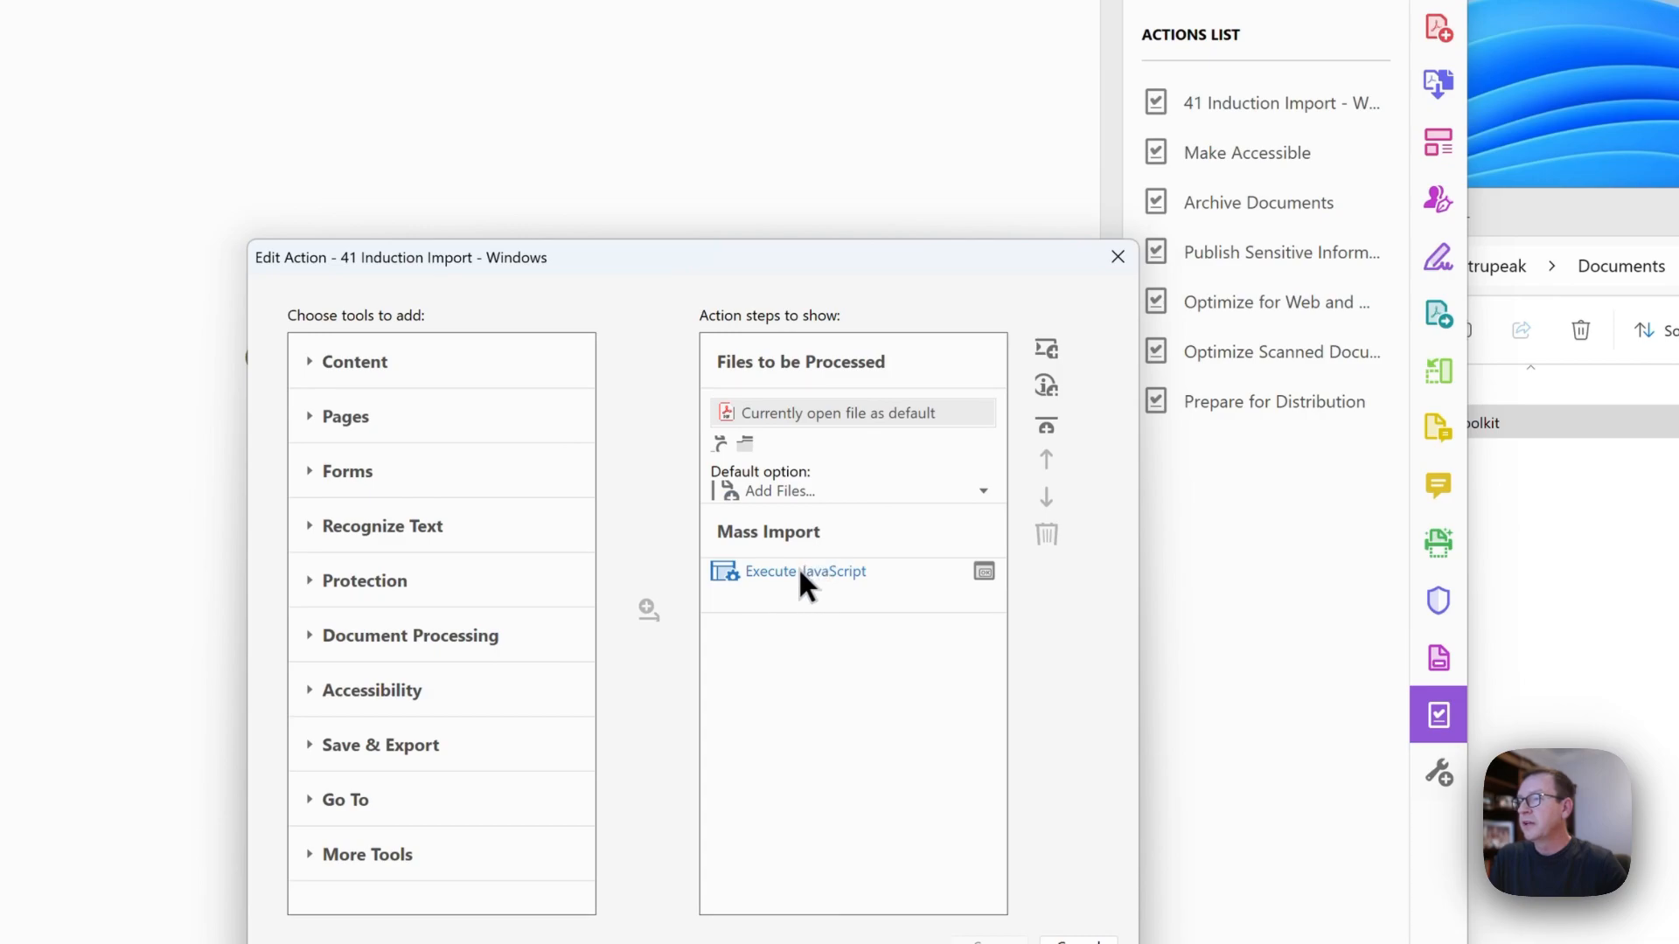
pyautogui.click(798, 570)
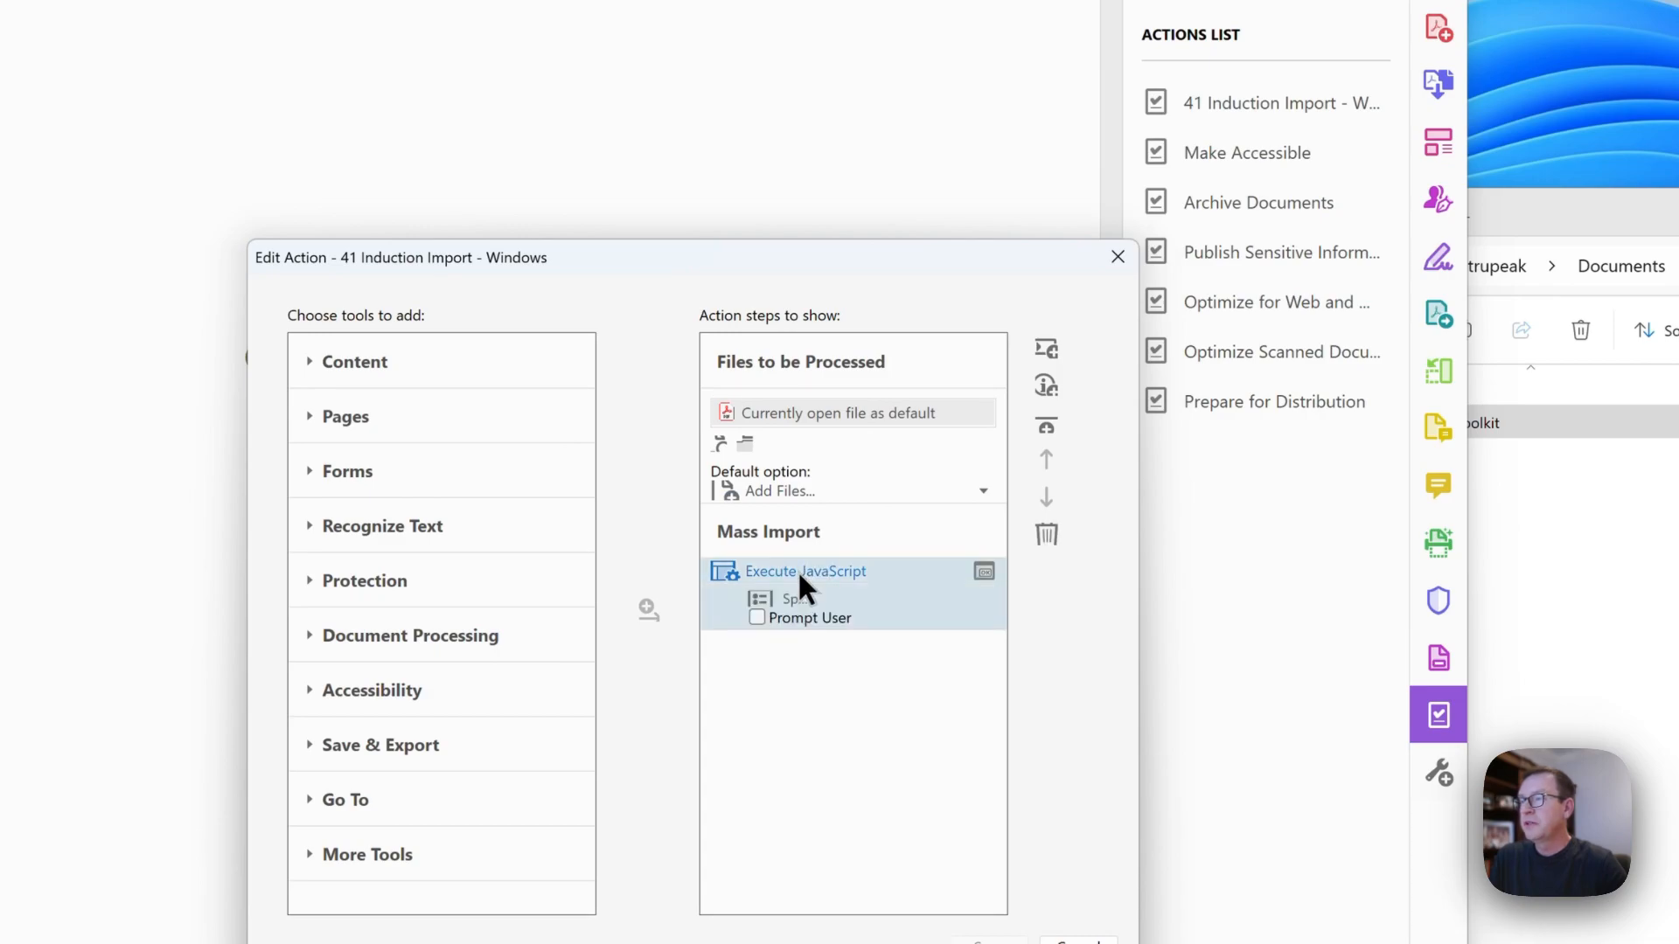
pyautogui.click(789, 598)
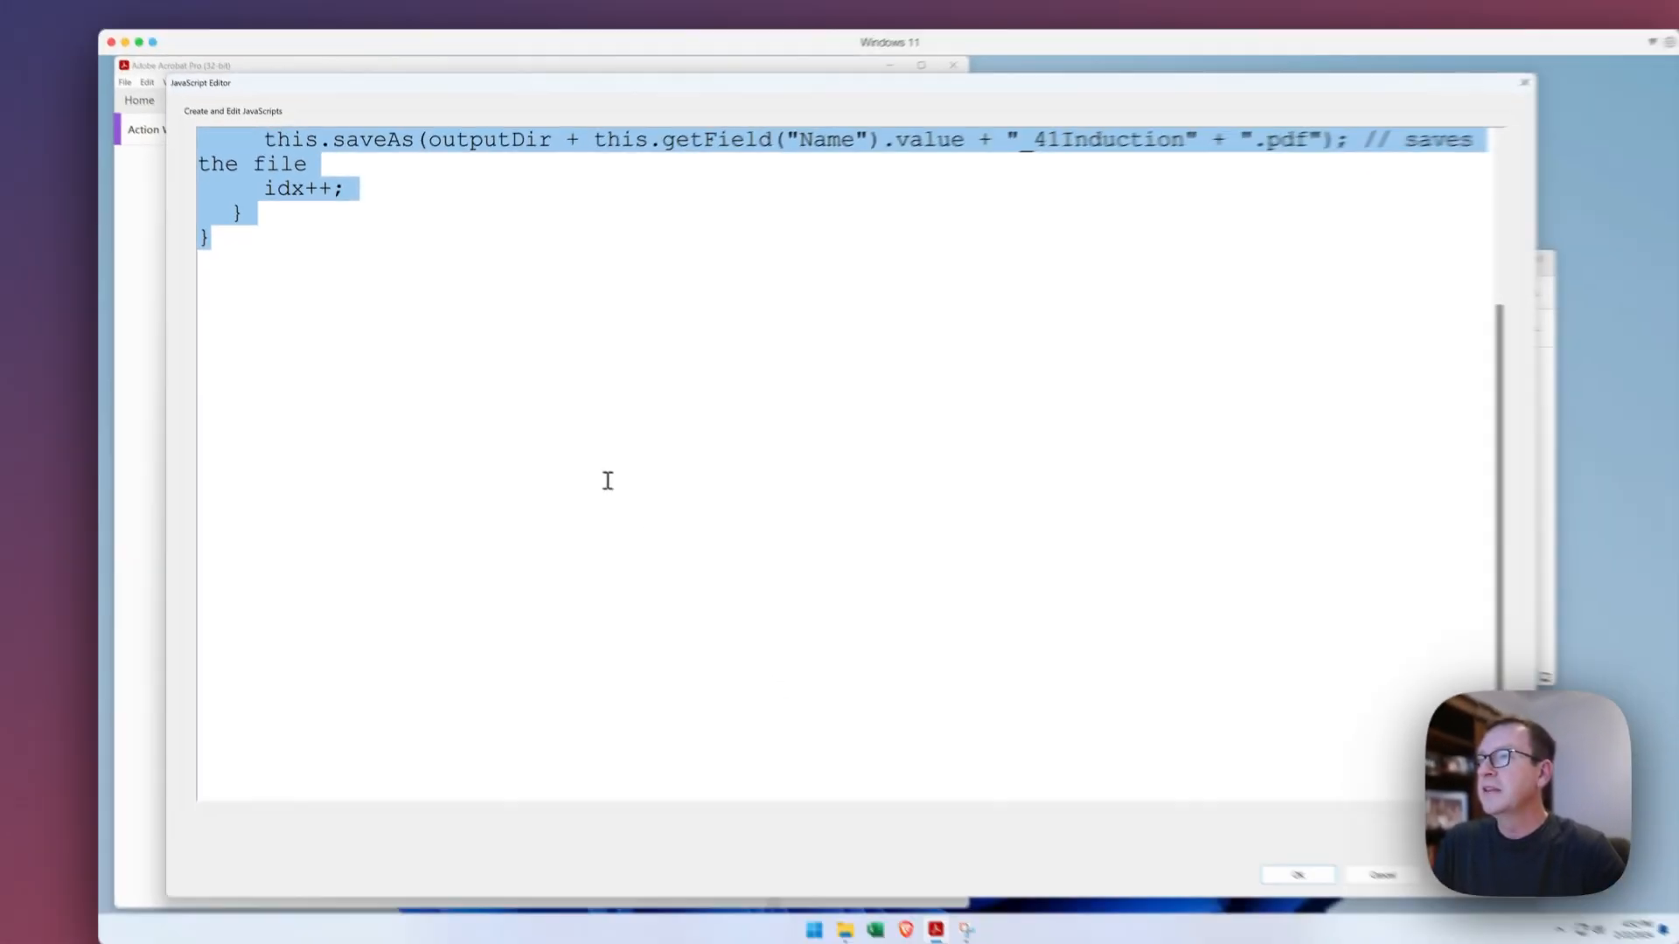
# Examine the fileName and outputDir paths at the start of the script, including the user folder in each.
pyautogui.scroll(10, 763, 586)
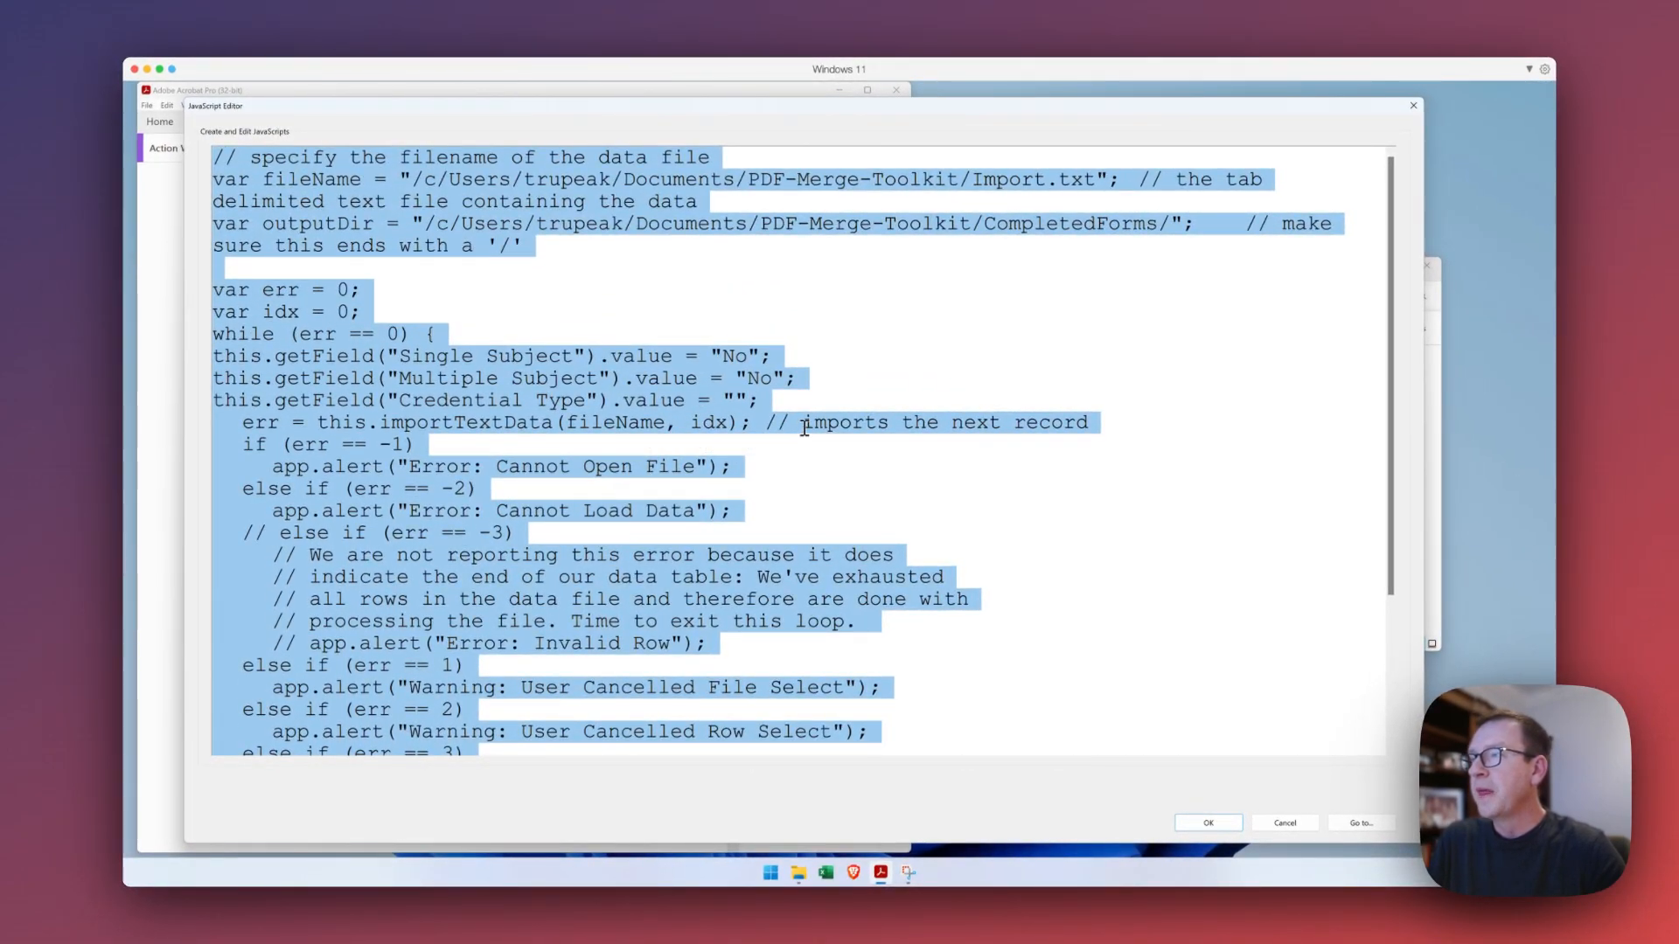
pyautogui.click(465, 182)
pyautogui.moveTo(412, 179); pyautogui.dragTo(1091, 185)
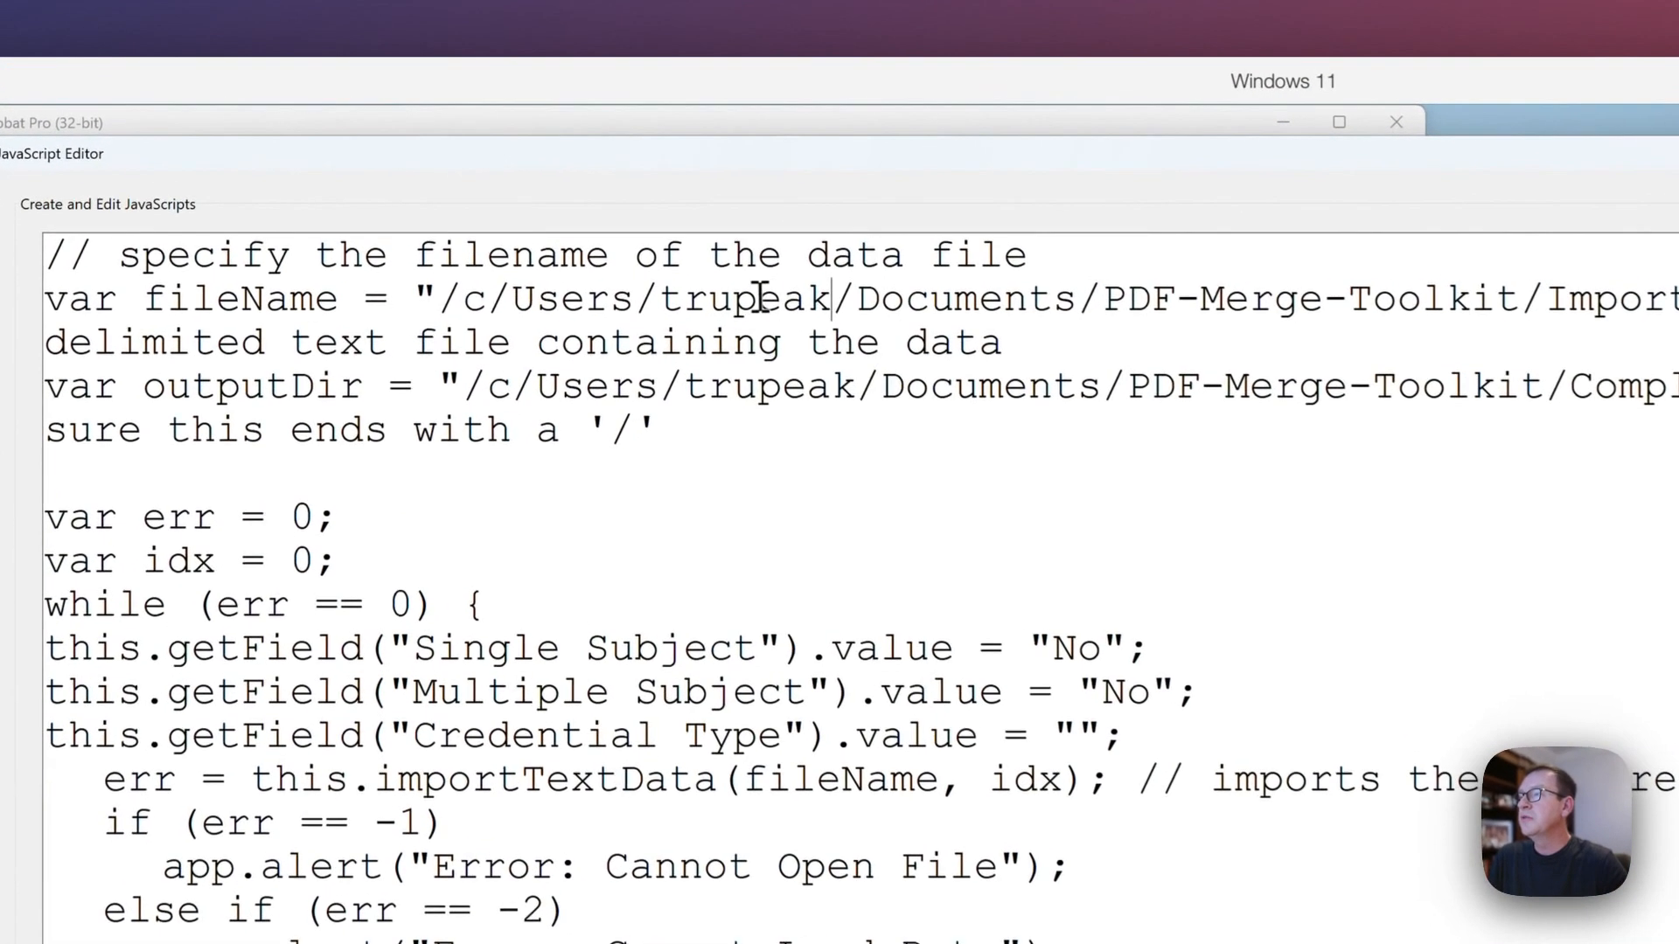
pyautogui.doubleClick(571, 179)
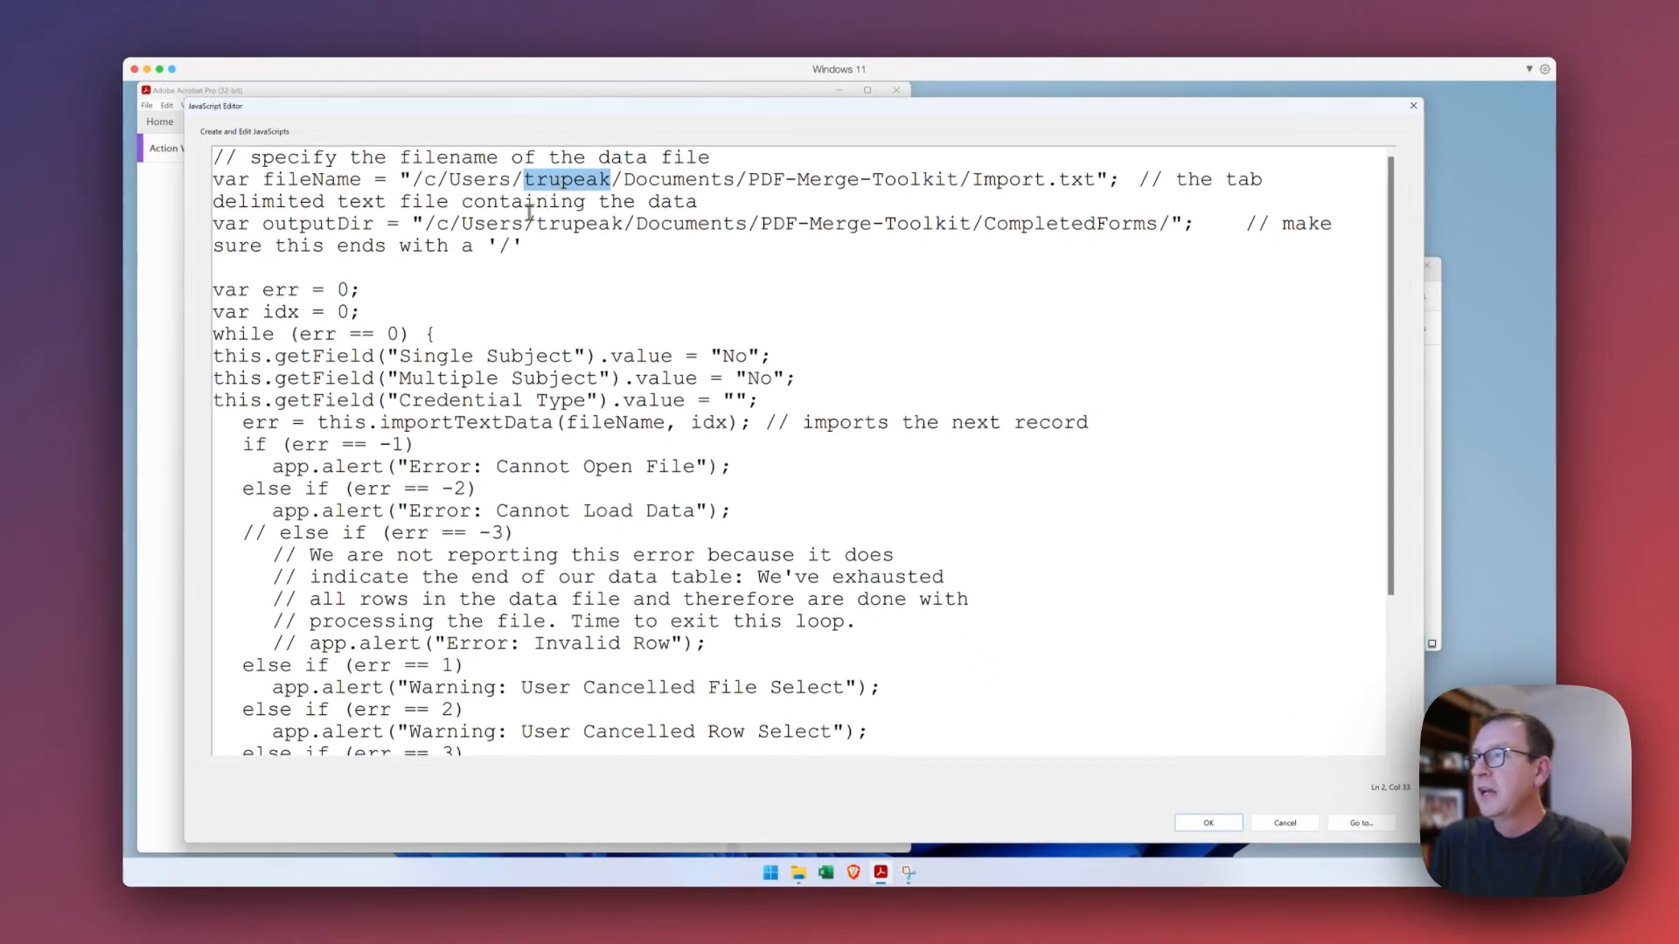
pyautogui.moveTo(425, 224); pyautogui.dragTo(1178, 236)
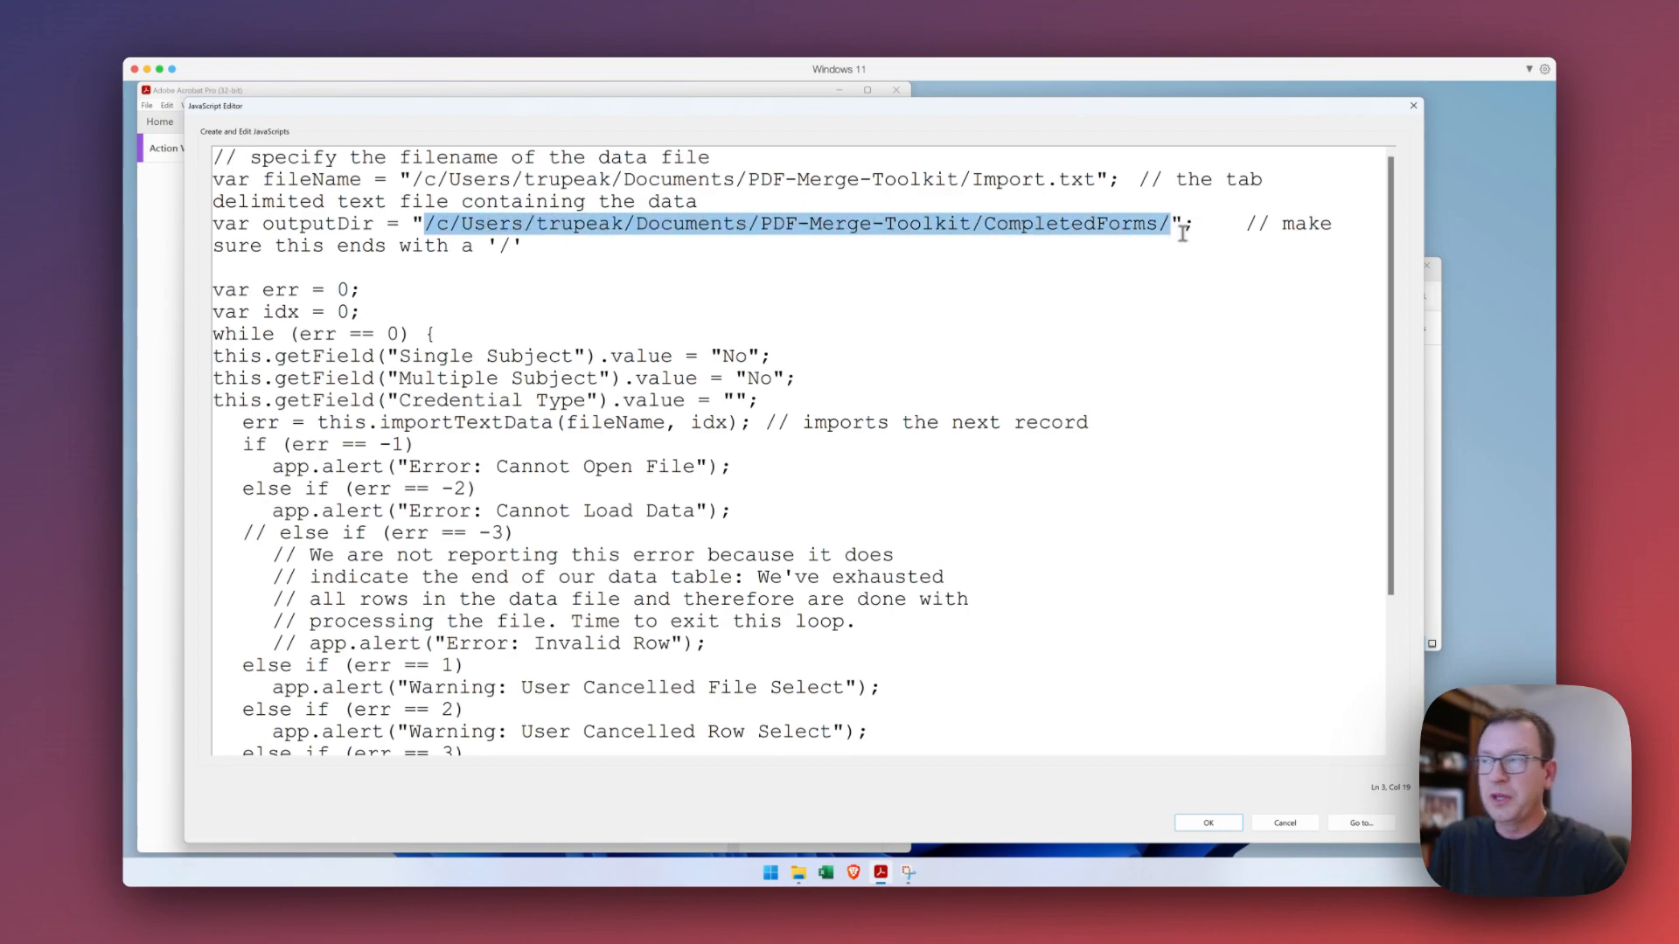
pyautogui.doubleClick(566, 222)
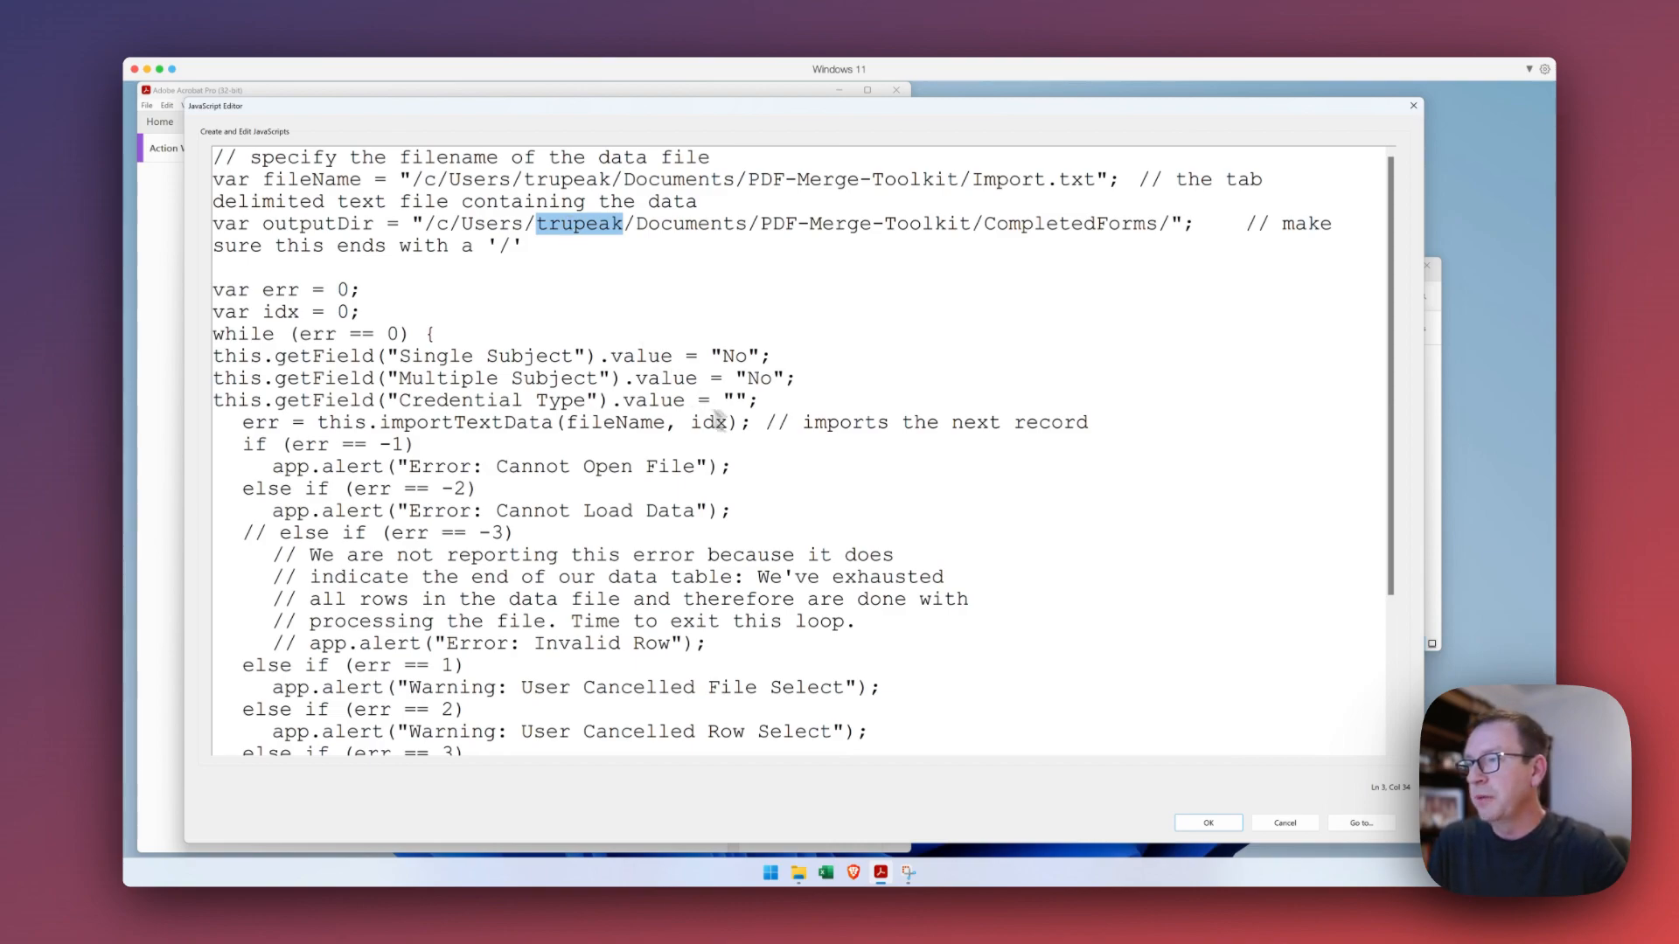
# Examine how the saveAs line builds the output file name from outputDir, the Name field, "_41Induction" and ".pdf".
pyautogui.scroll(-3, 770, 499)
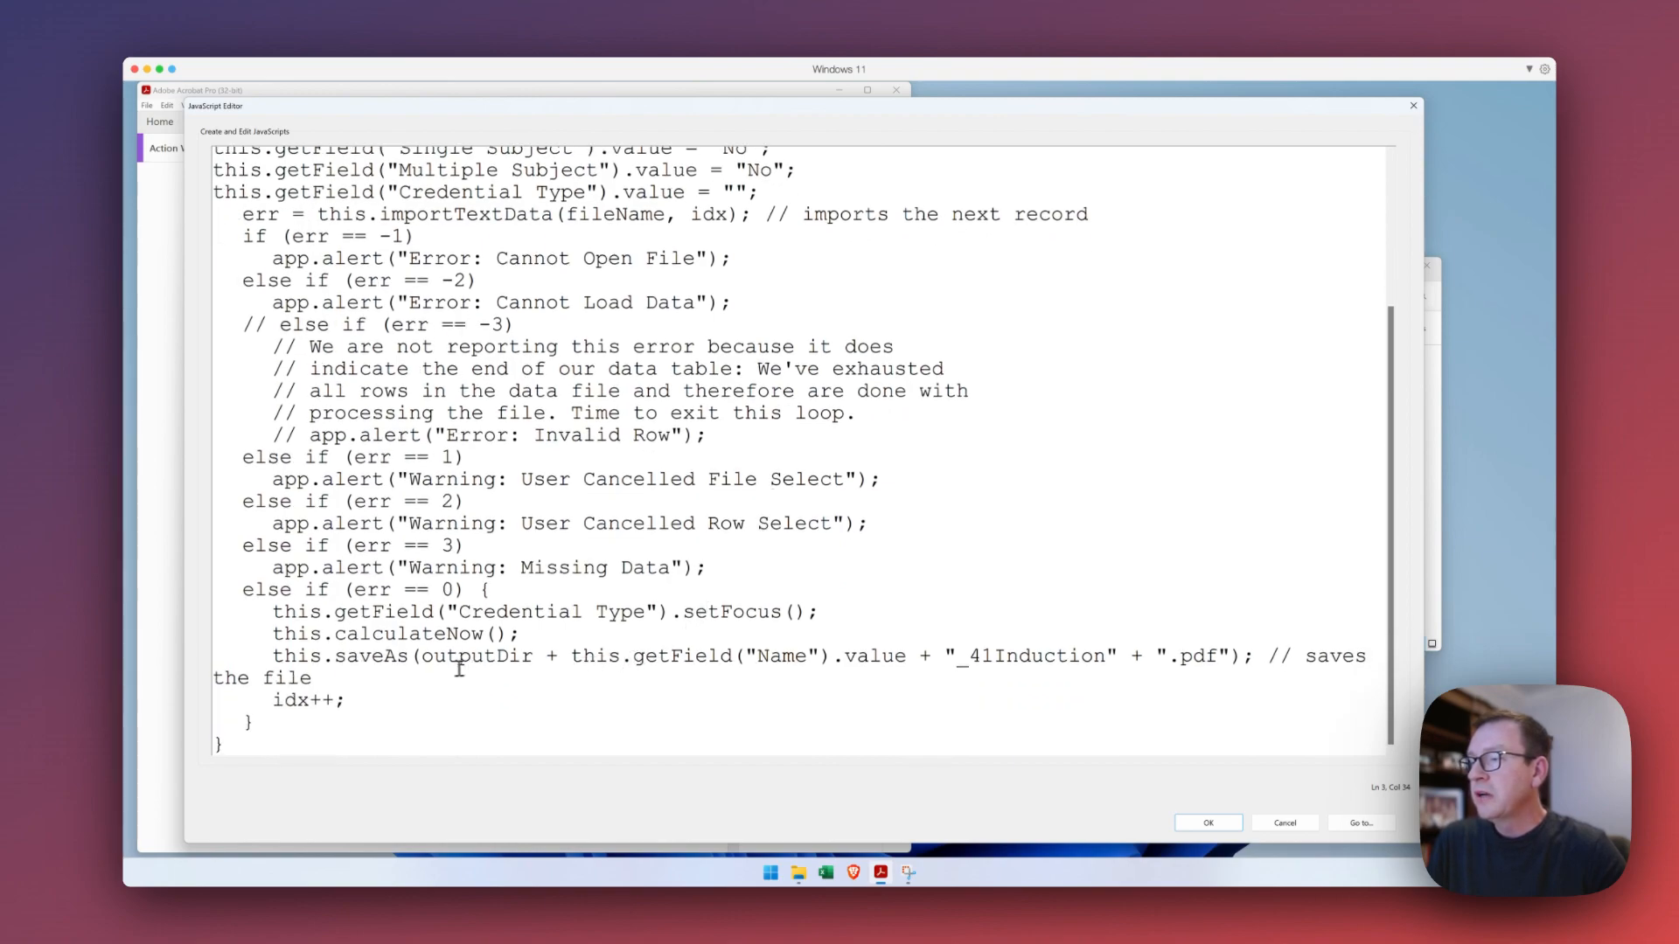
pyautogui.moveTo(421, 658); pyautogui.dragTo(1236, 654)
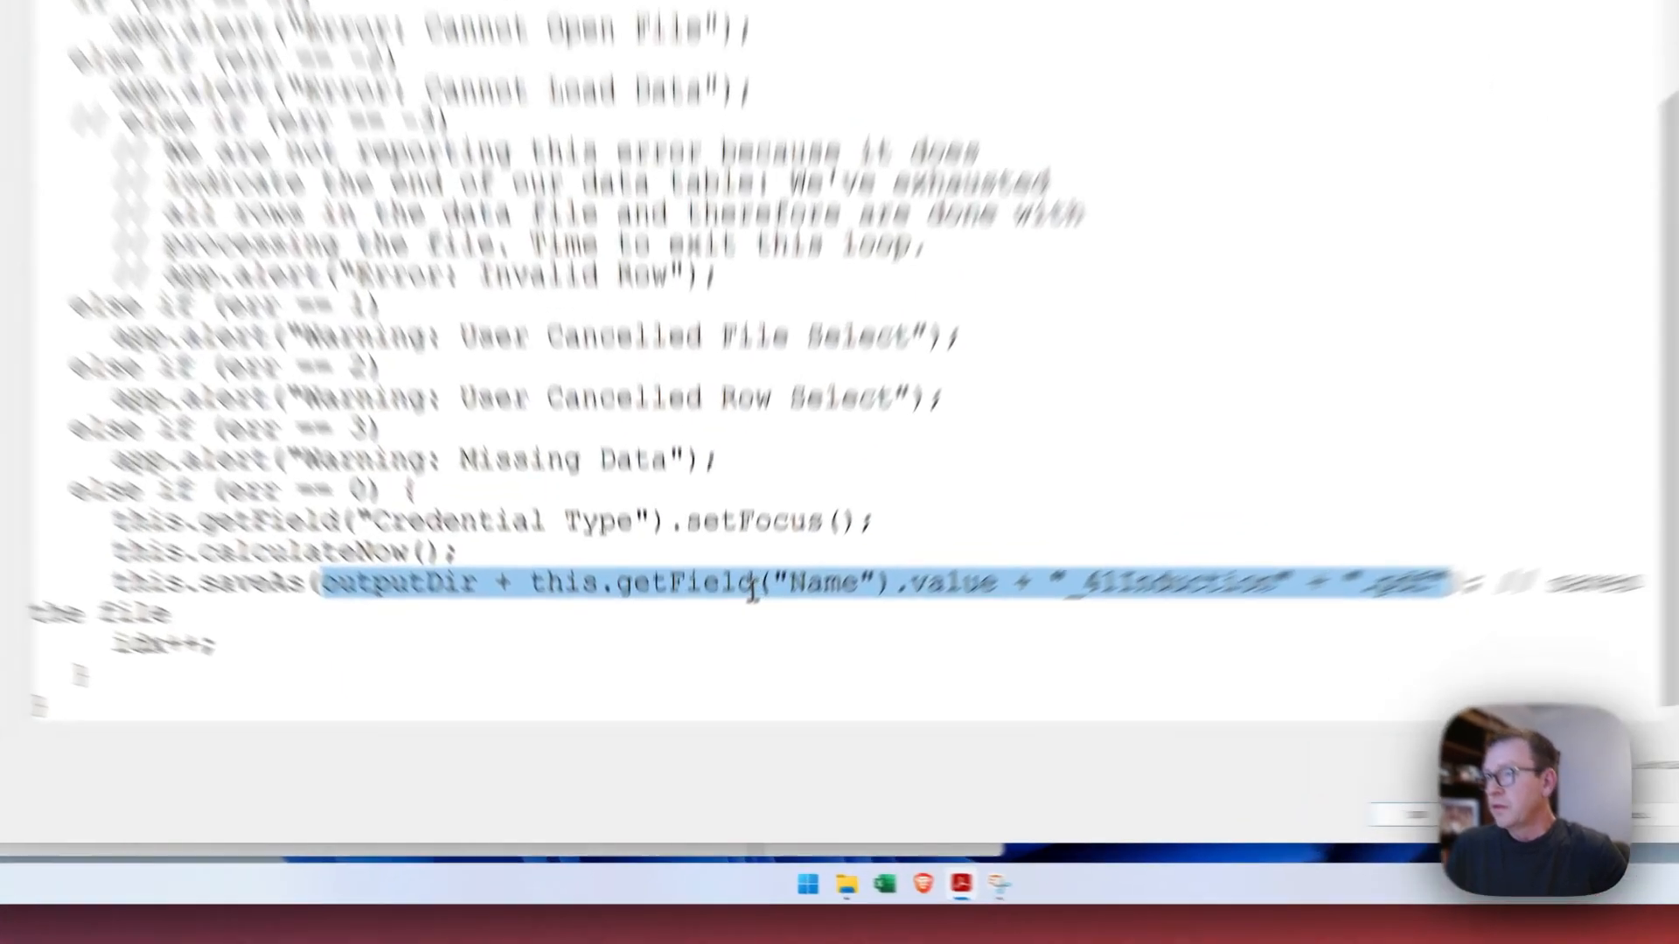
pyautogui.click(574, 656)
pyautogui.moveTo(478, 470); pyautogui.dragTo(977, 475)
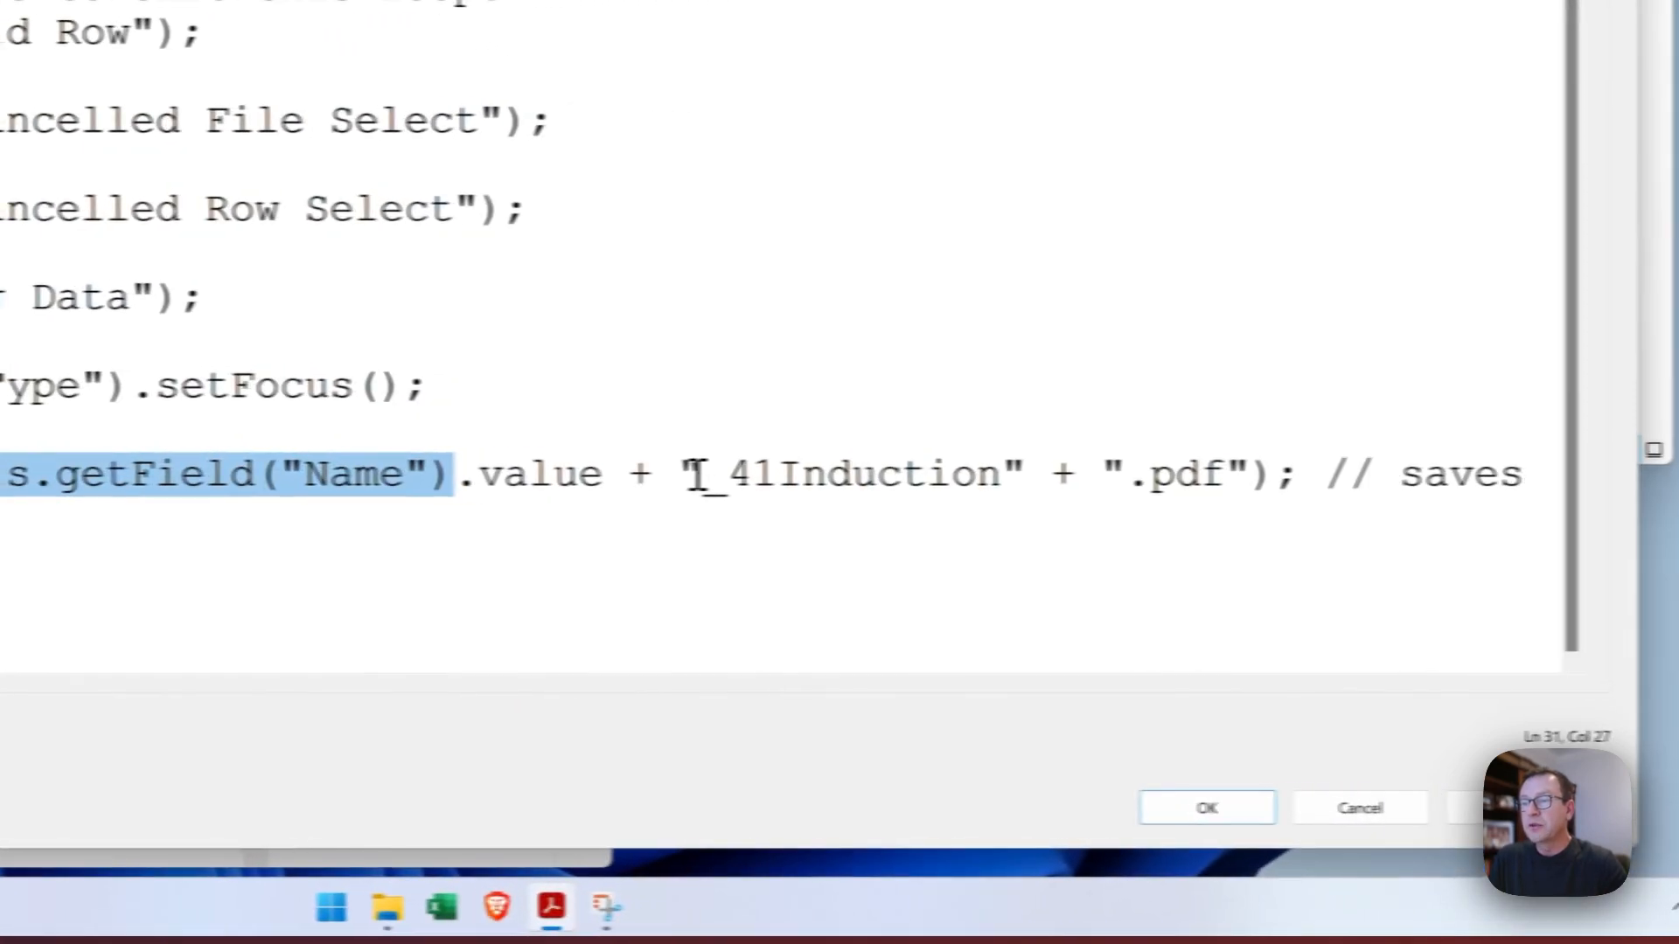
pyautogui.moveTo(688, 475); pyautogui.dragTo(1180, 479)
pyautogui.click(1035, 475)
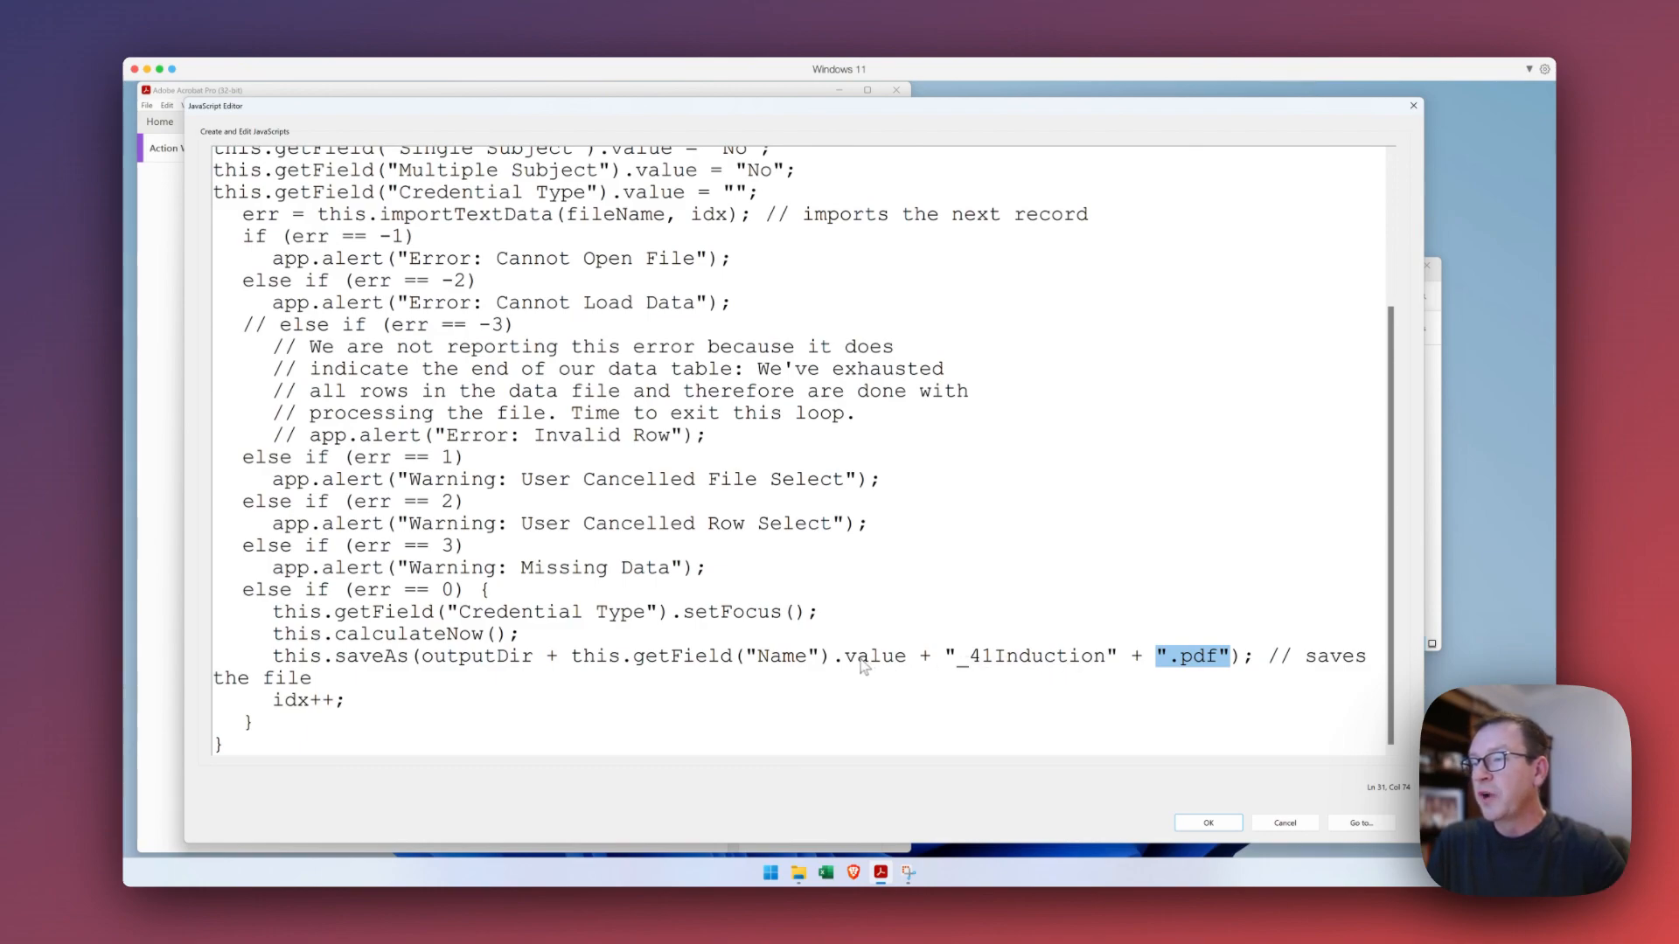
pyautogui.moveTo(829, 665); pyautogui.dragTo(577, 671)
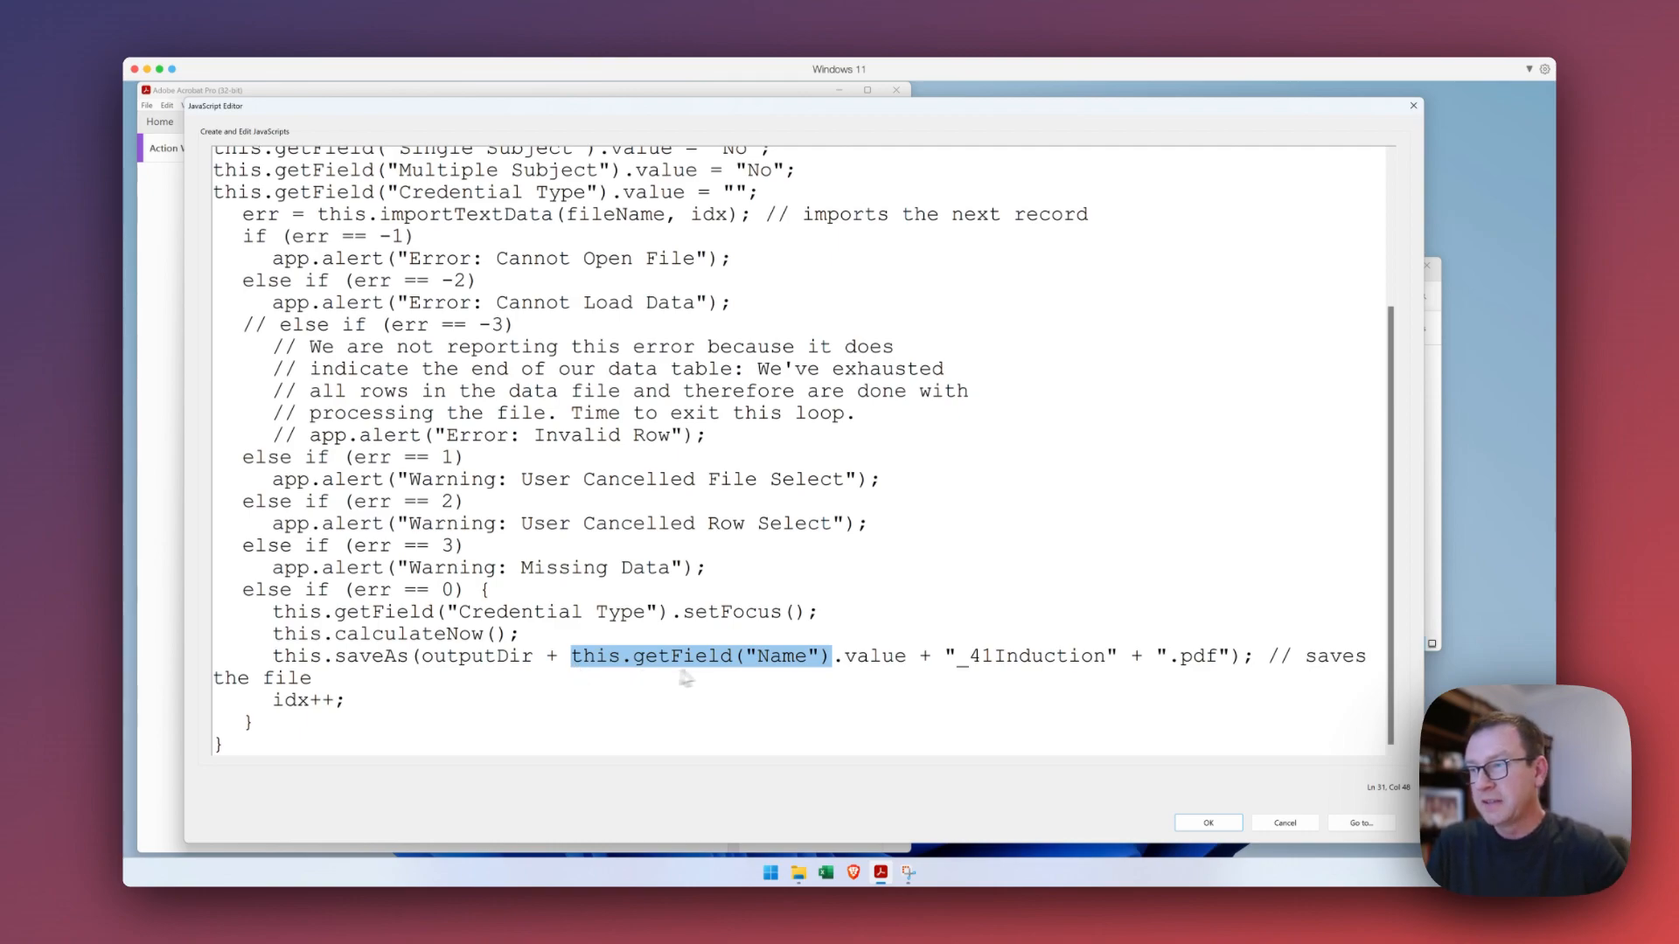
pyautogui.click(779, 657)
pyautogui.doubleClick(779, 658)
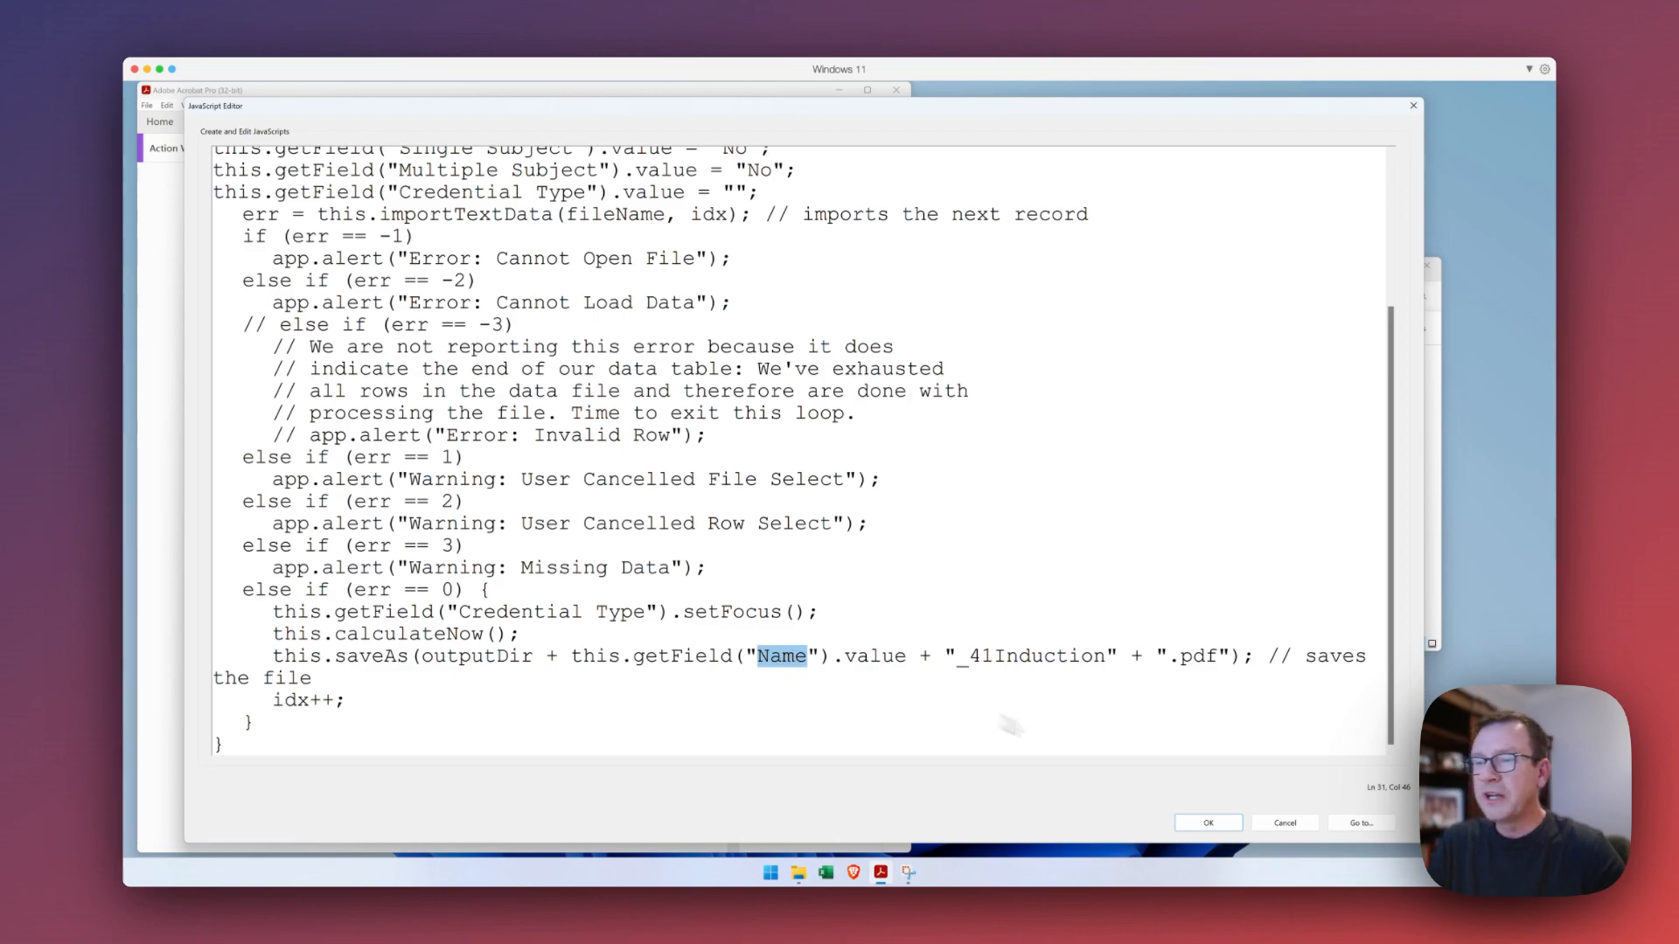
# Save the 41 Induction Import - Windows action with its script and close the action manager.
pyautogui.click(1208, 823)
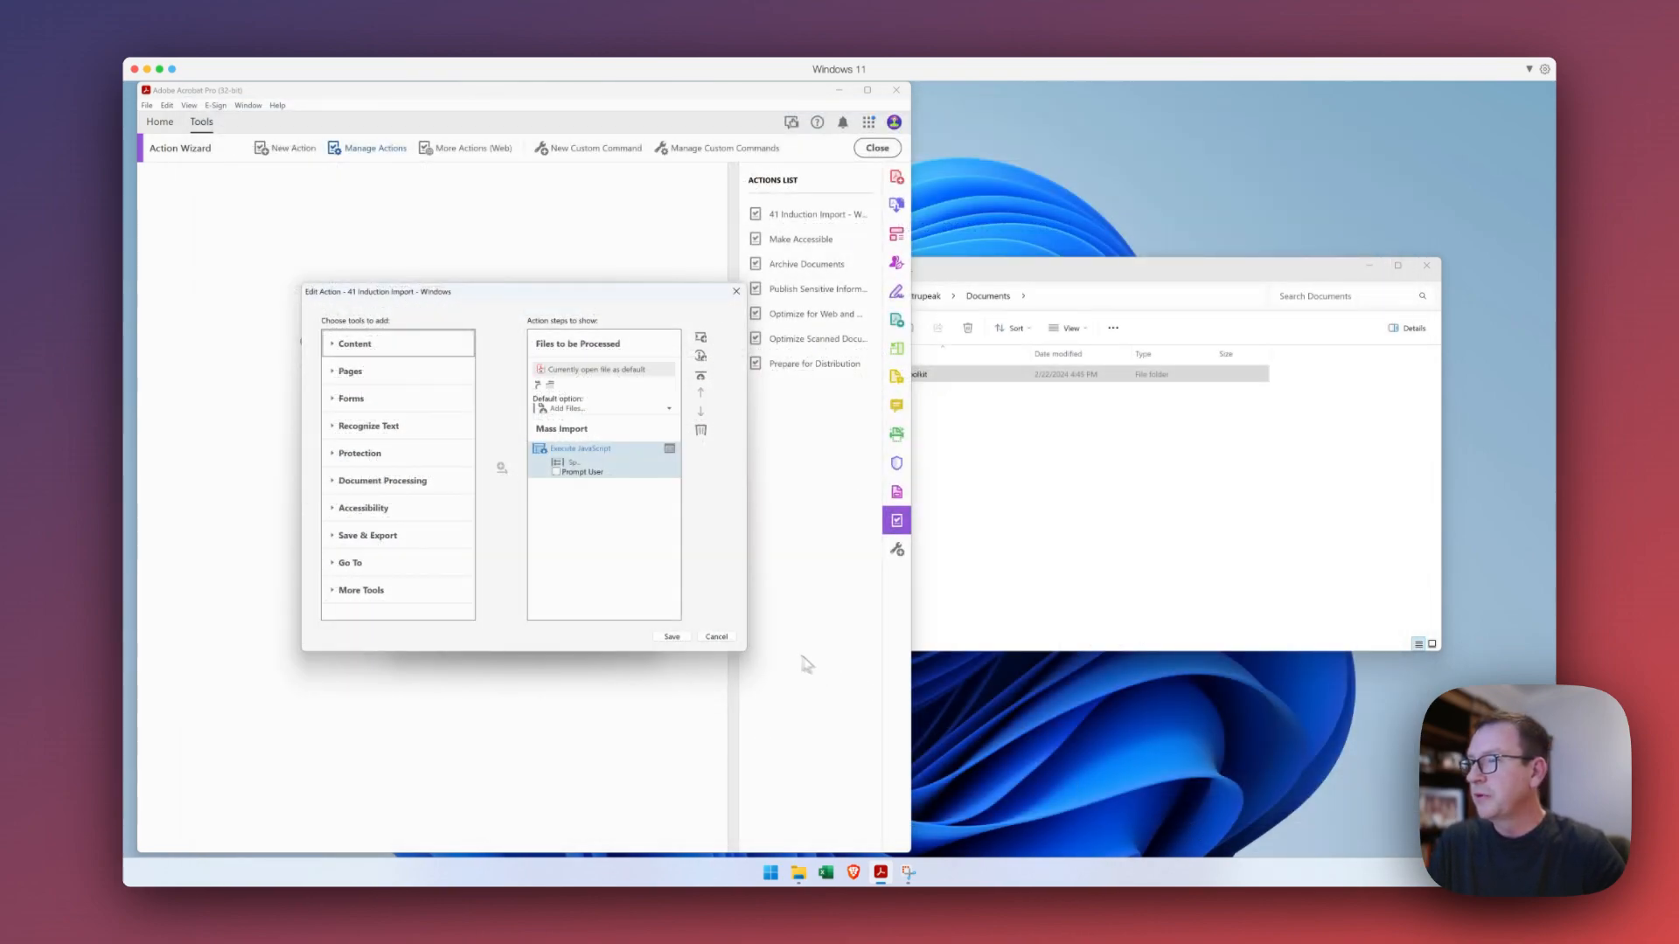
pyautogui.click(672, 638)
pyautogui.click(613, 623)
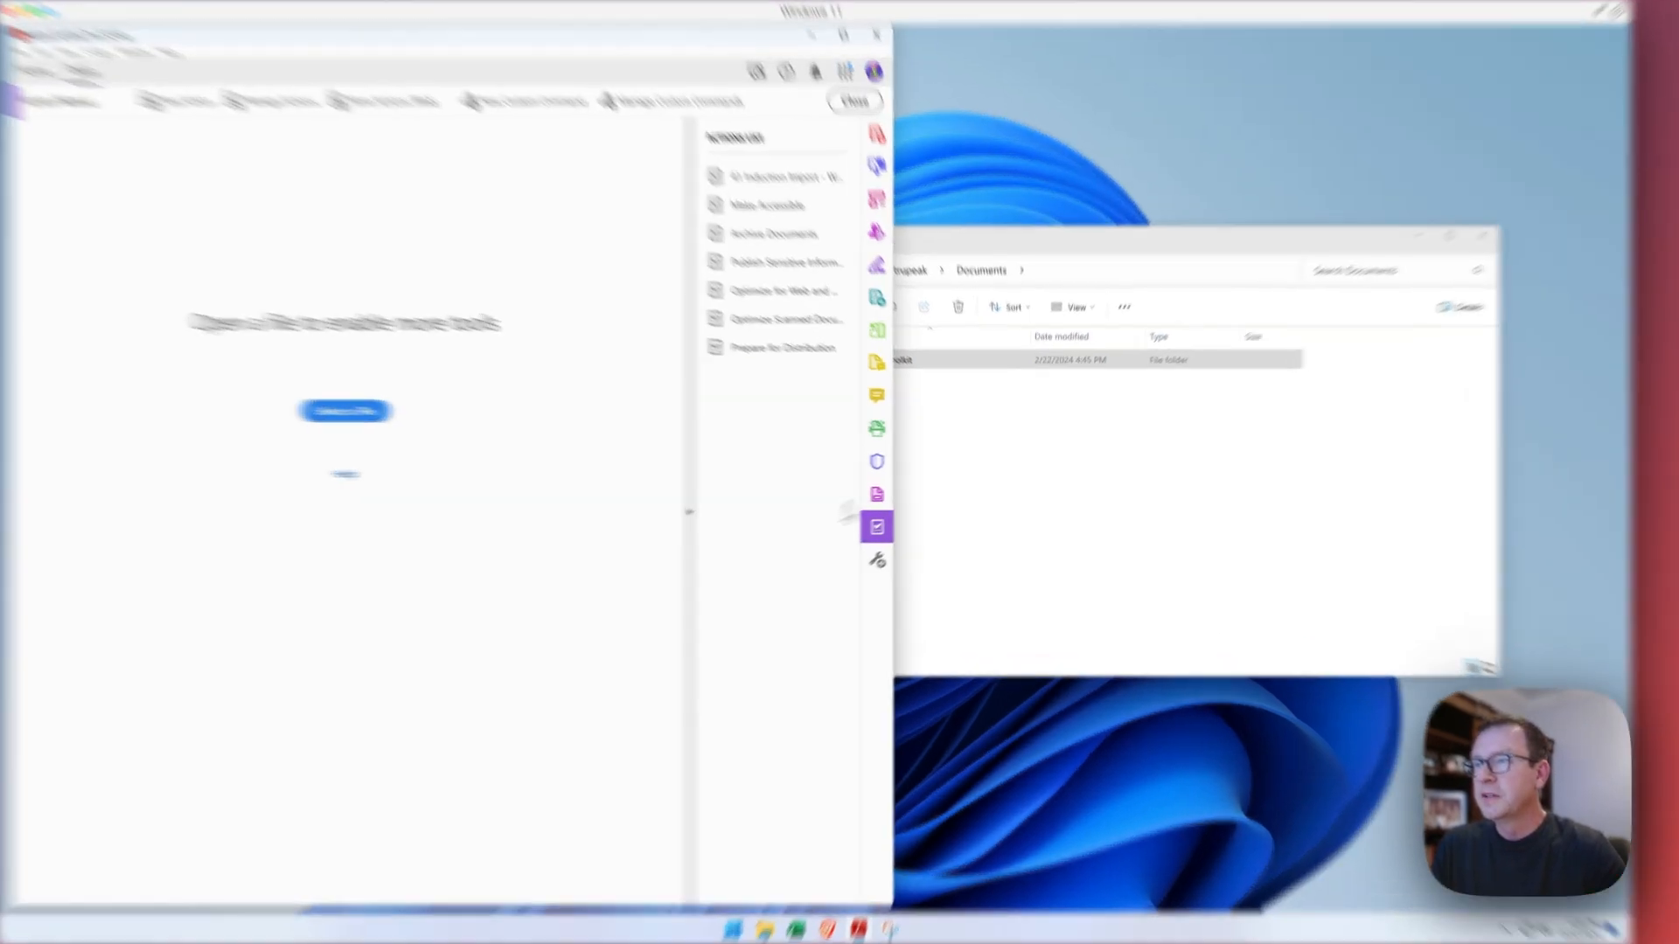
# Switch to File Explorer and open the Data-Template workbook from the PDF-Merge-Toolkit folder in Excel.
pyautogui.click(984, 453)
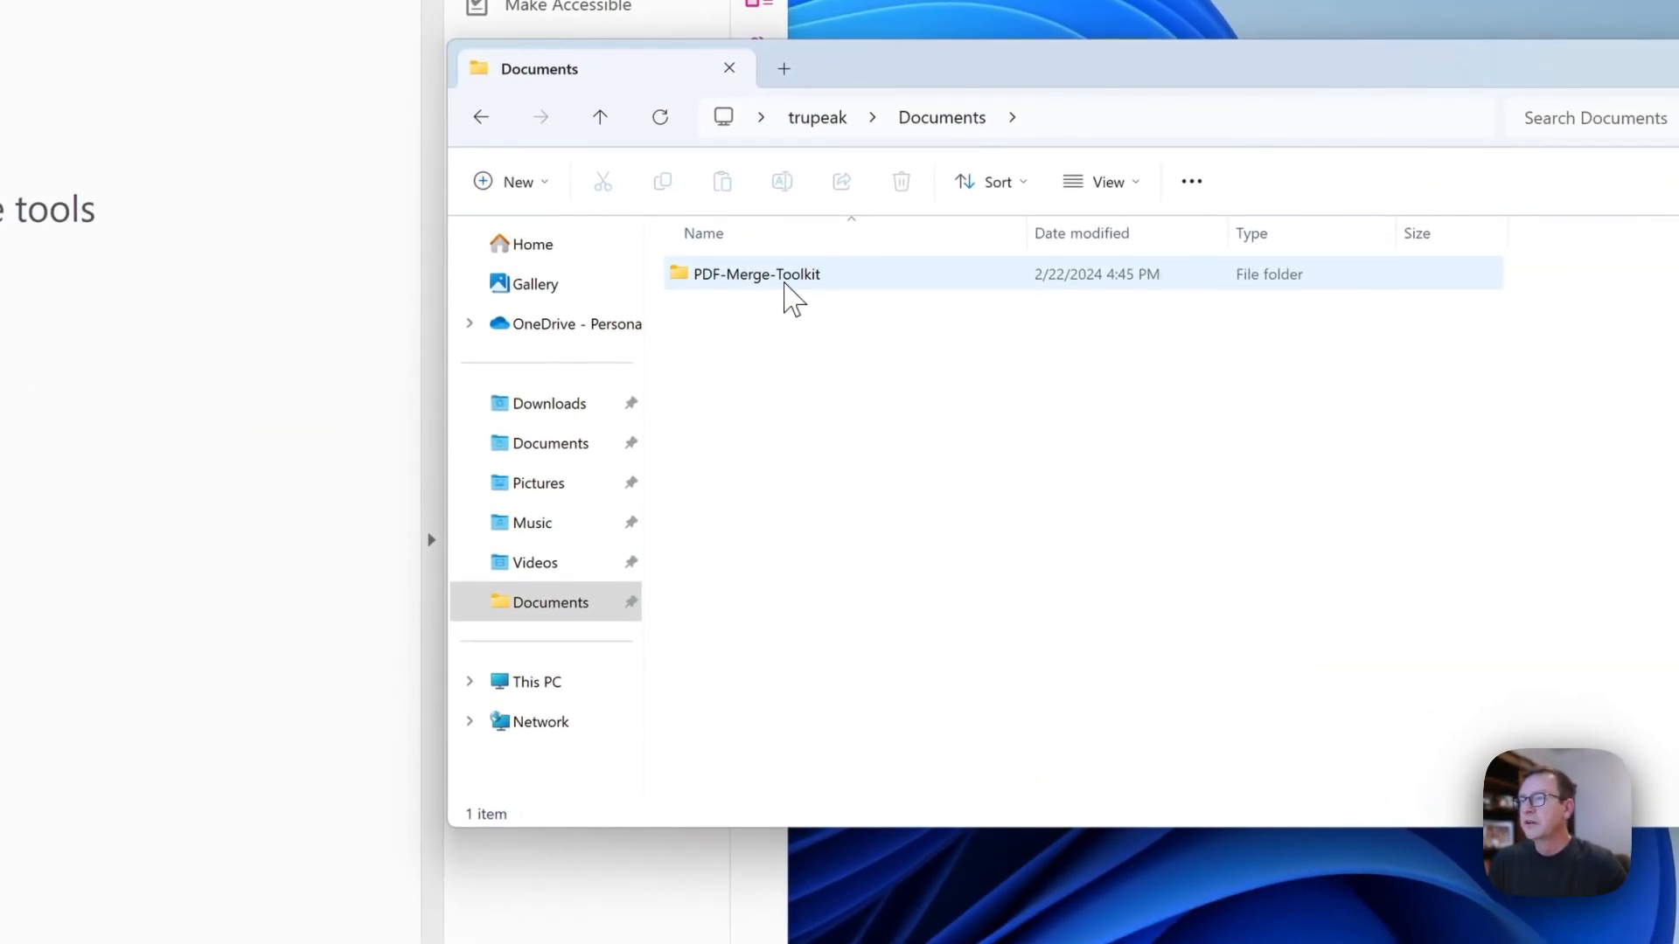
pyautogui.doubleClick(786, 278)
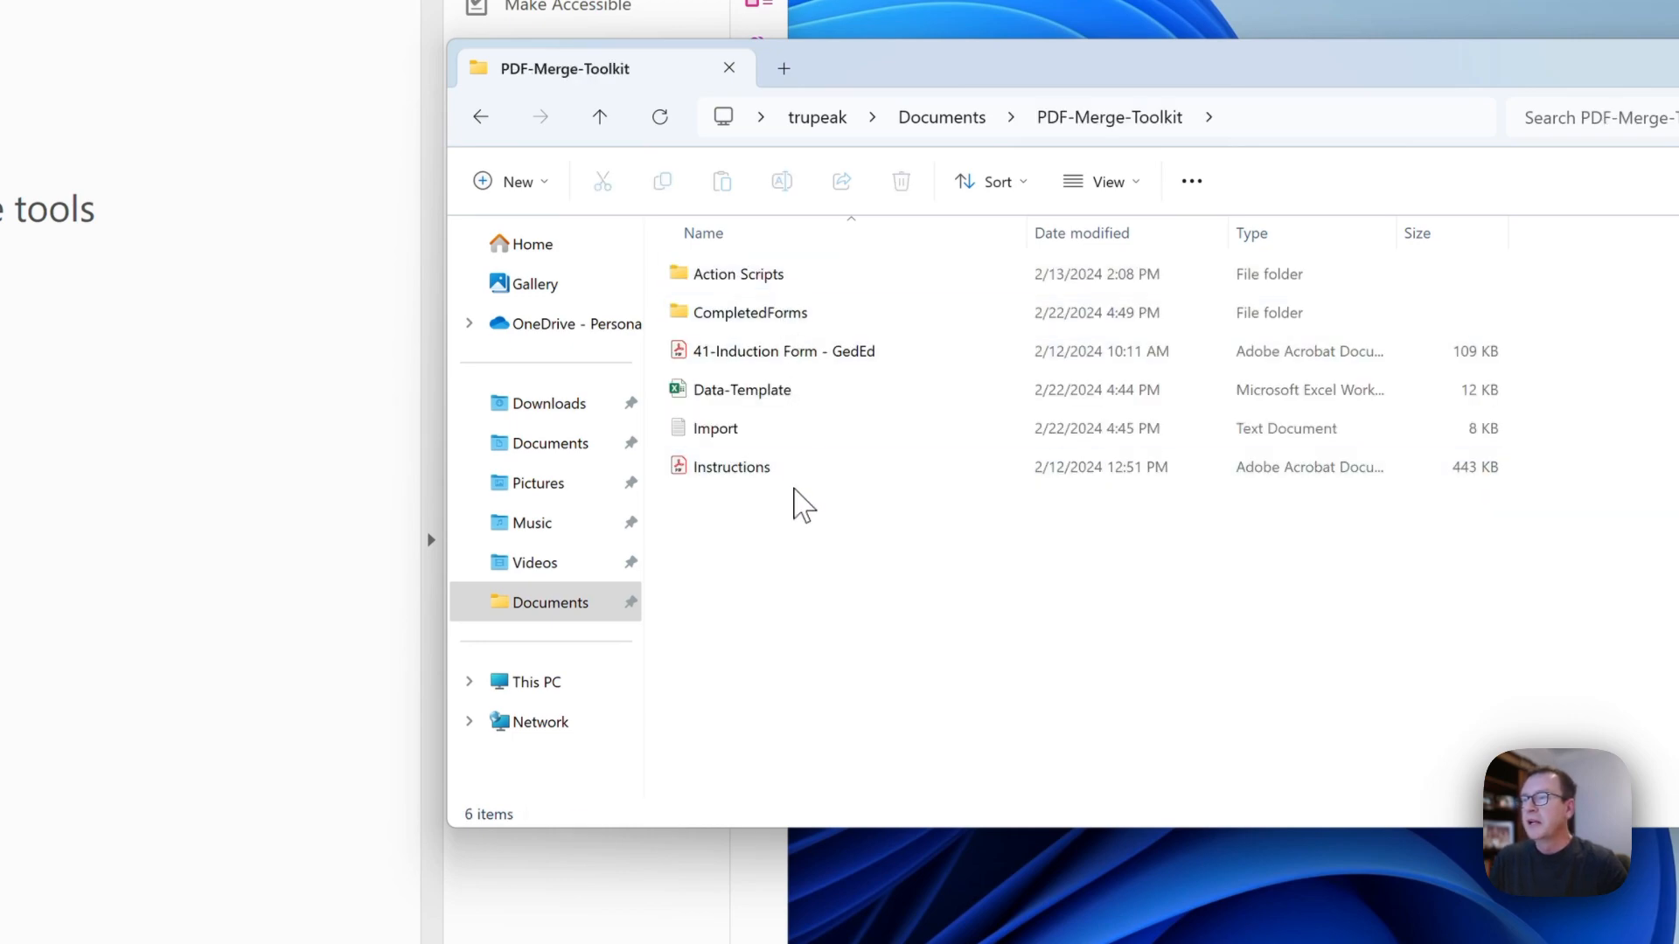
pyautogui.doubleClick(751, 394)
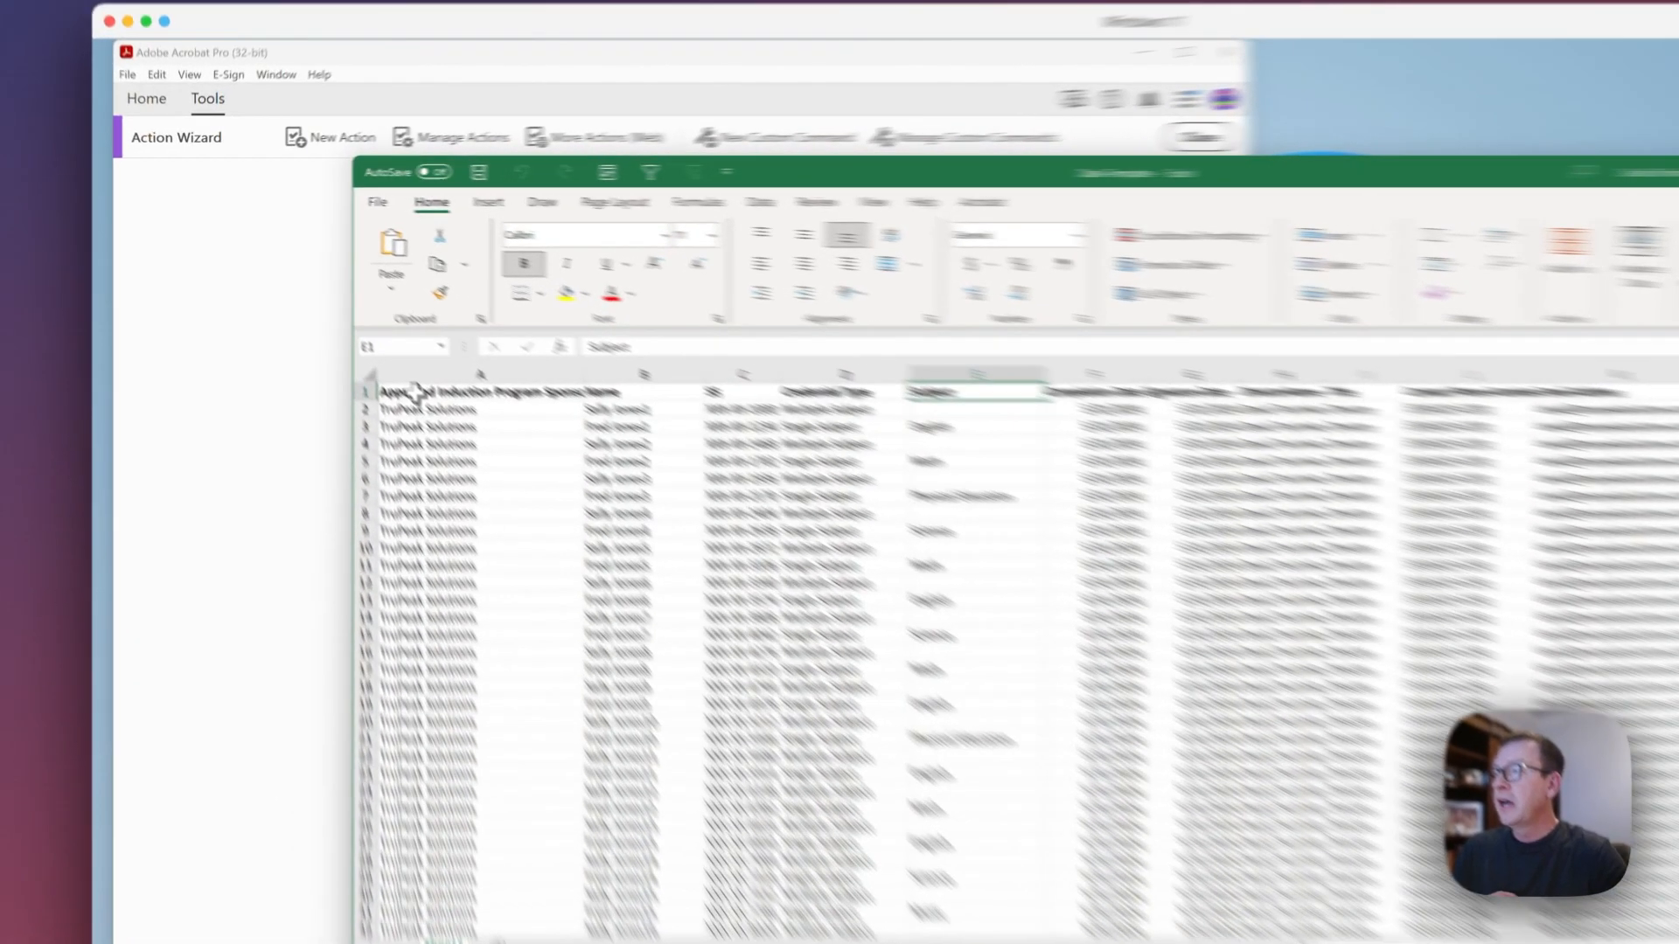
# Review the Approved Induction Program Sponsor, Name and SS column headers in row 1 of the data sheet.
pyautogui.click(417, 392)
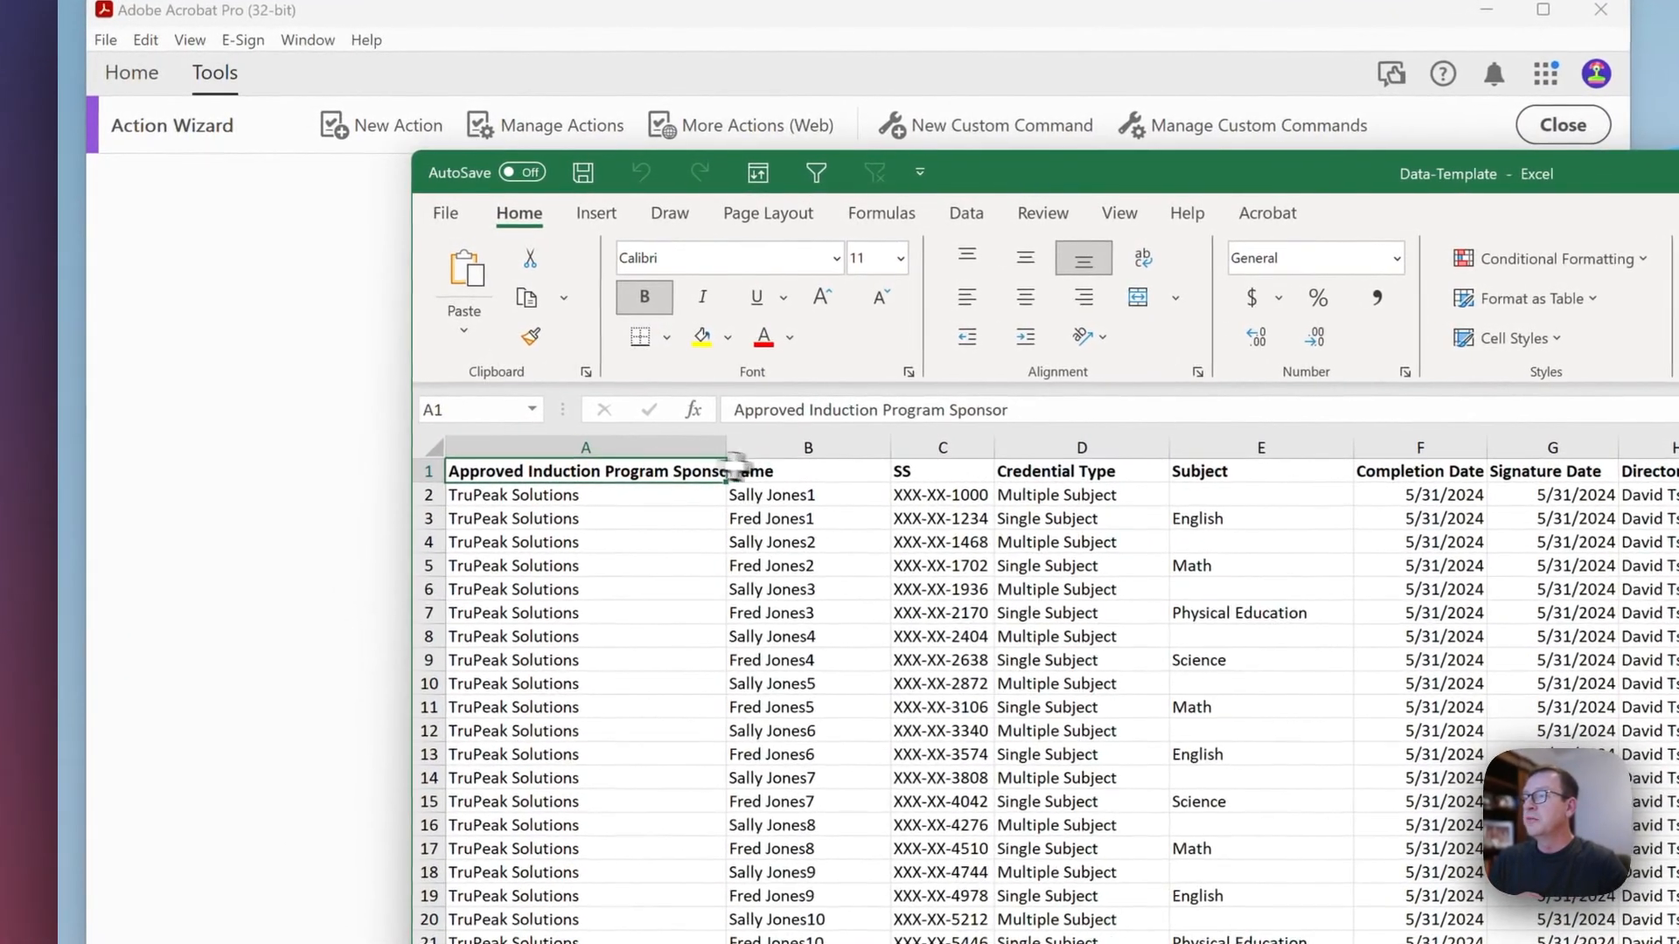
pyautogui.click(631, 390)
pyautogui.click(918, 477)
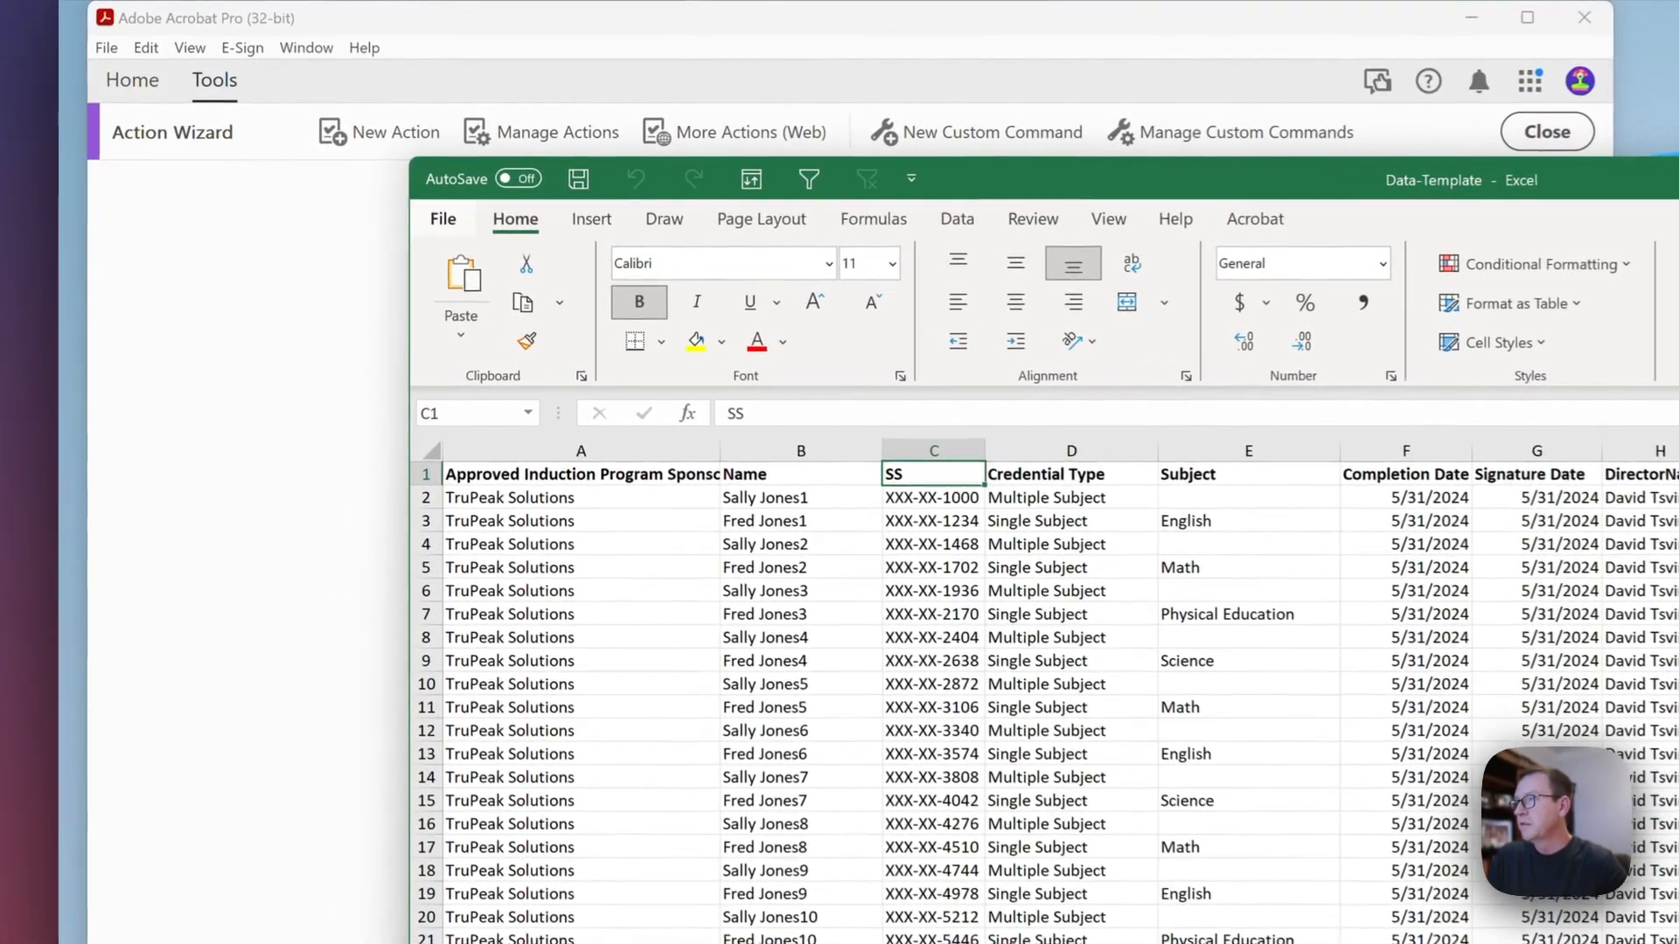
# Begin saving a copy of the workbook in the PDF-Merge-Toolkit folder with the file type Text (Tab delimited).
pyautogui.click(318, 192)
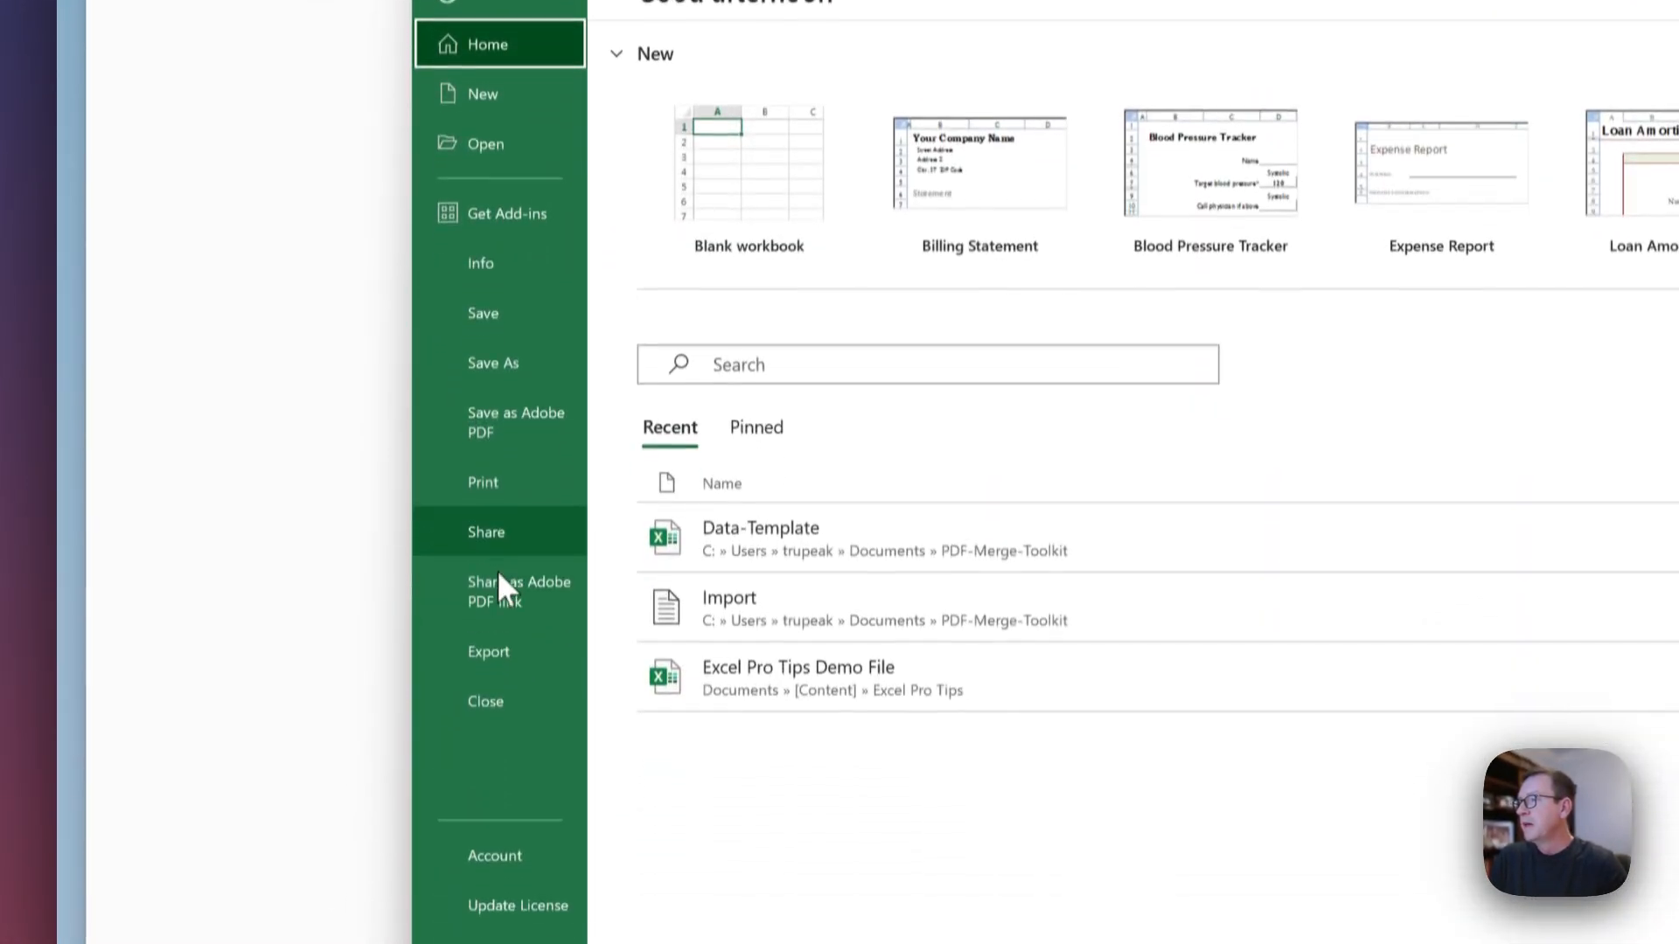
pyautogui.click(495, 554)
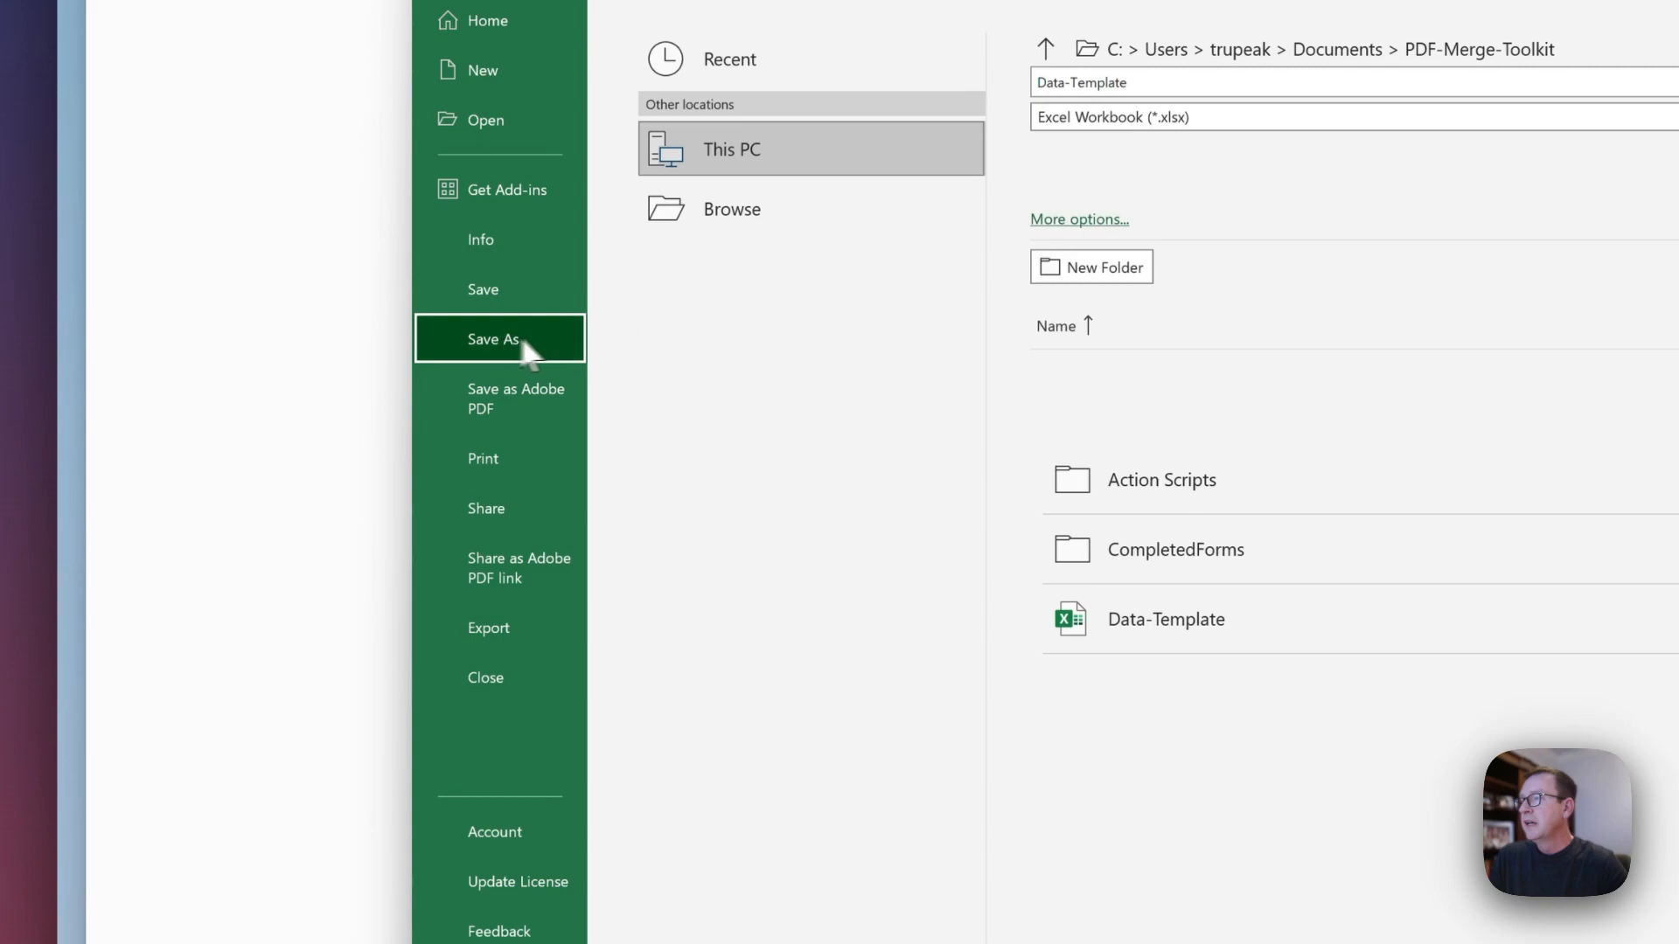
pyautogui.click(722, 223)
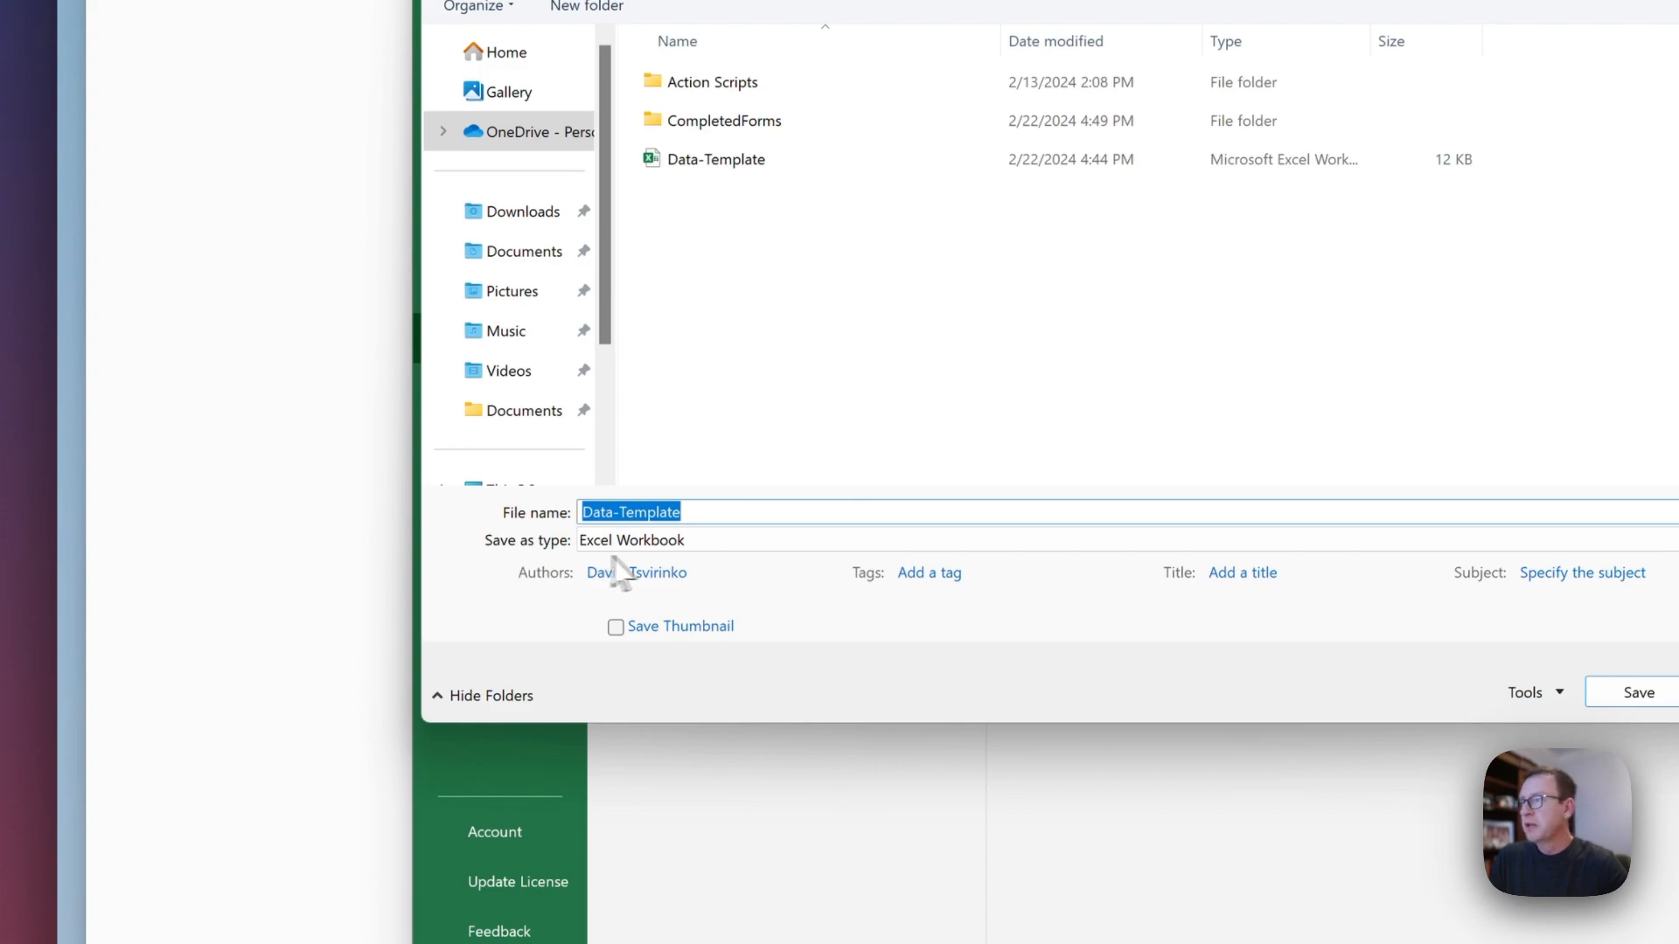
pyautogui.click(665, 542)
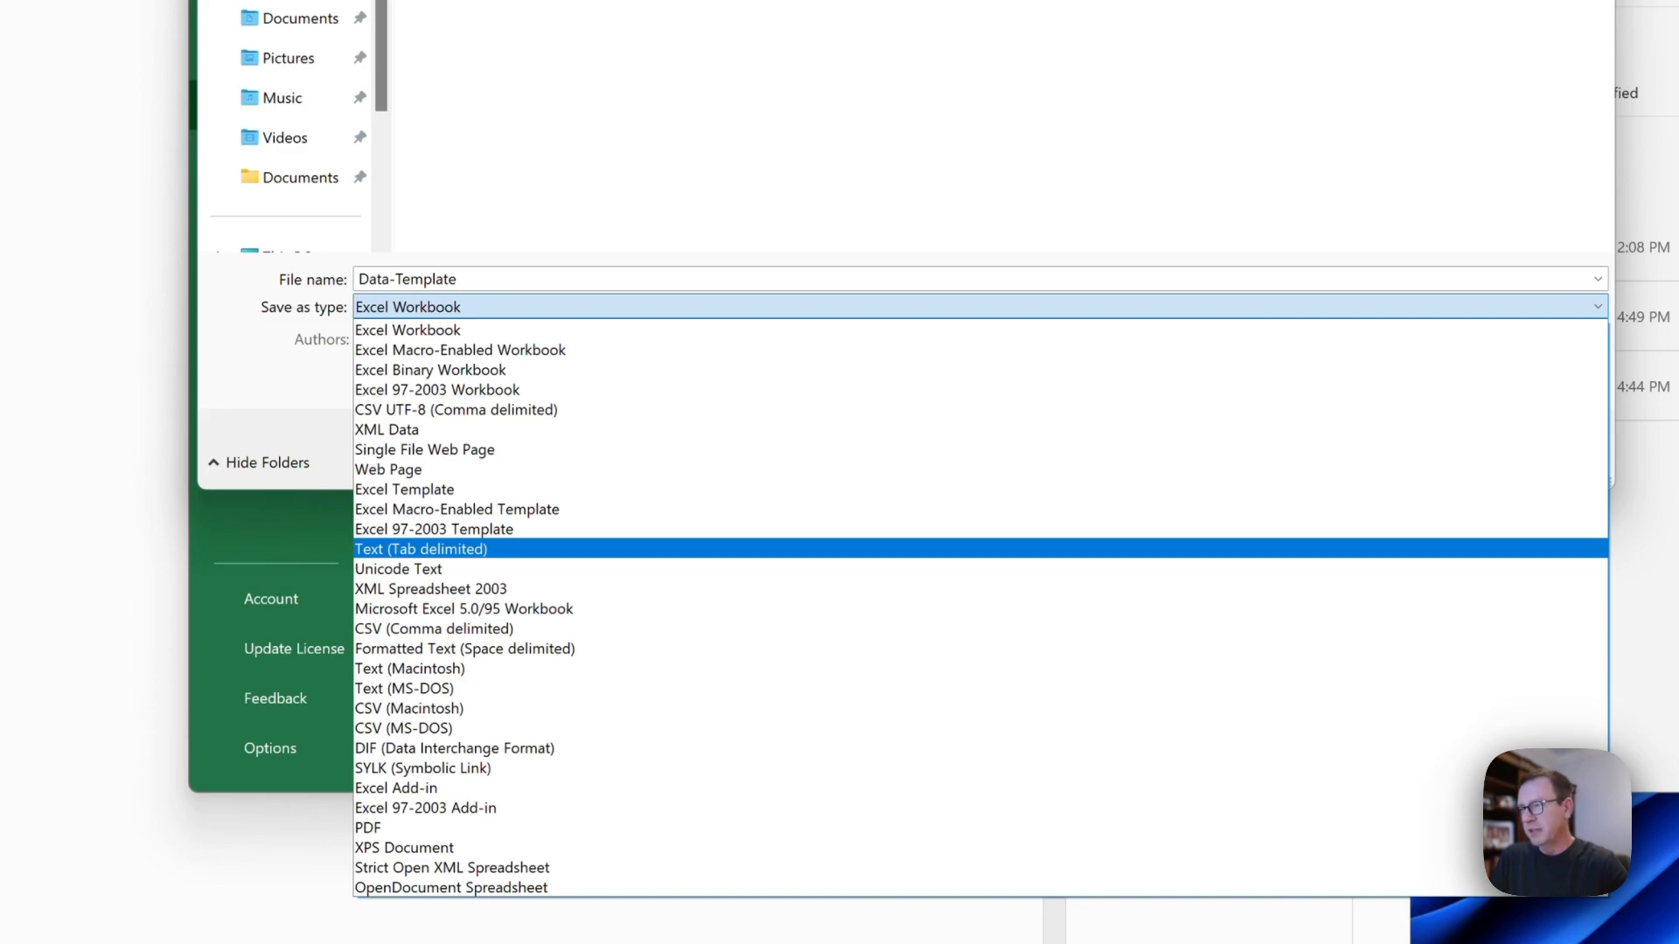
pyautogui.click(509, 548)
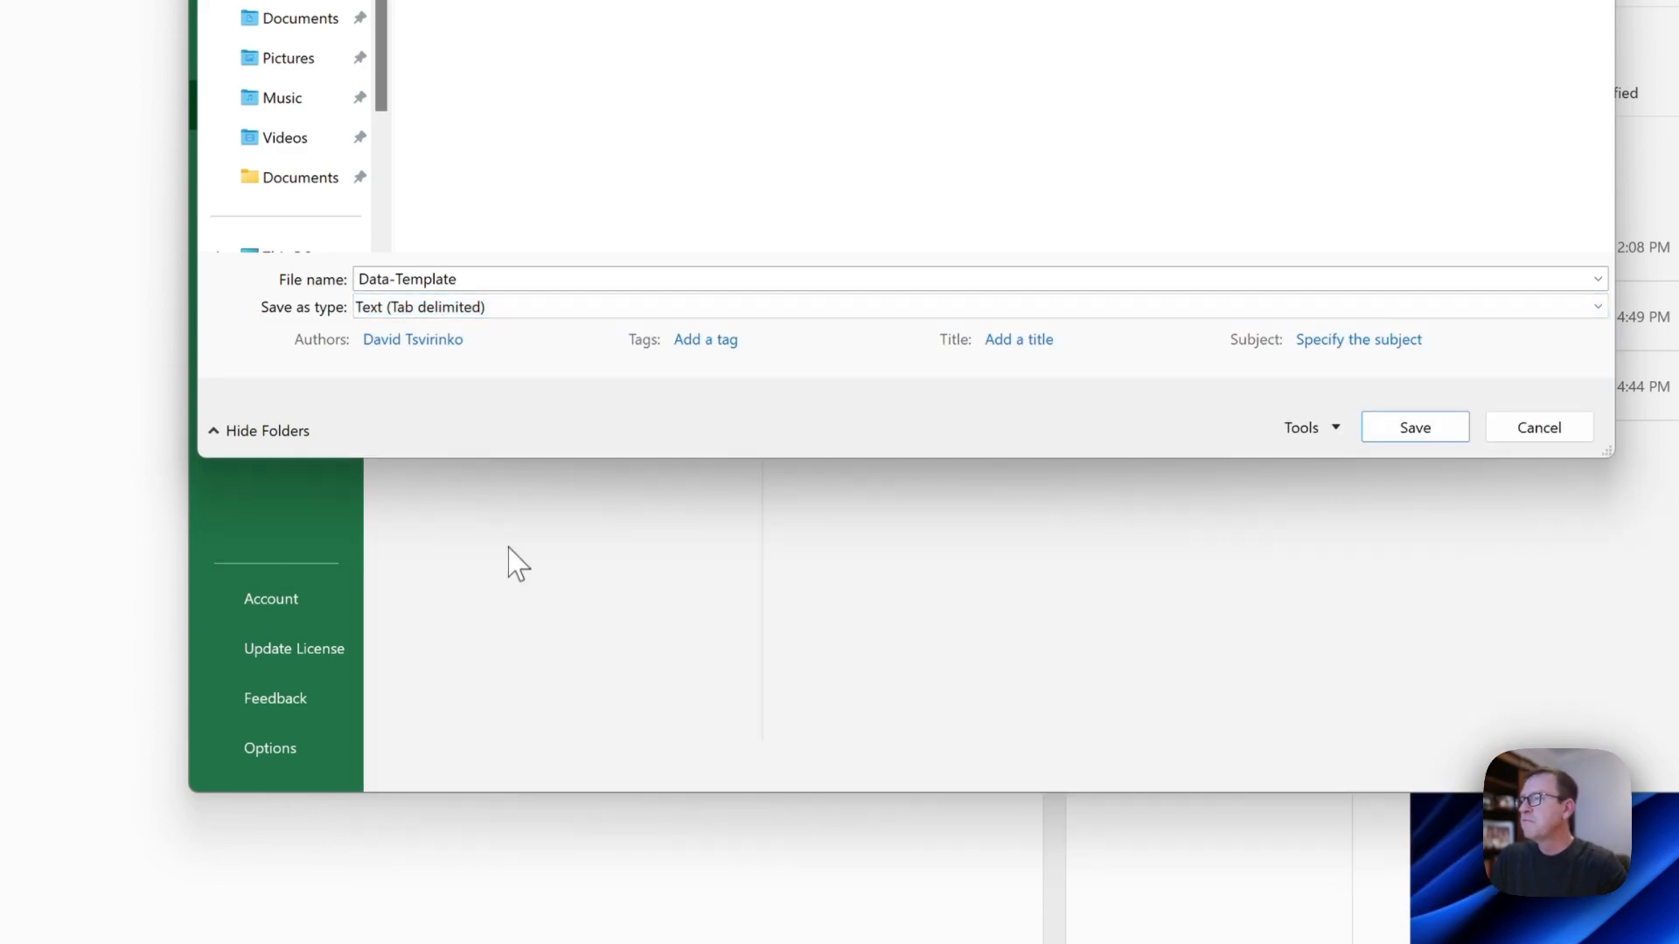
# Save the tab-delimited copy under the name Import, replacing the existing Import.txt, and close the workbook.
pyautogui.click(489, 281)
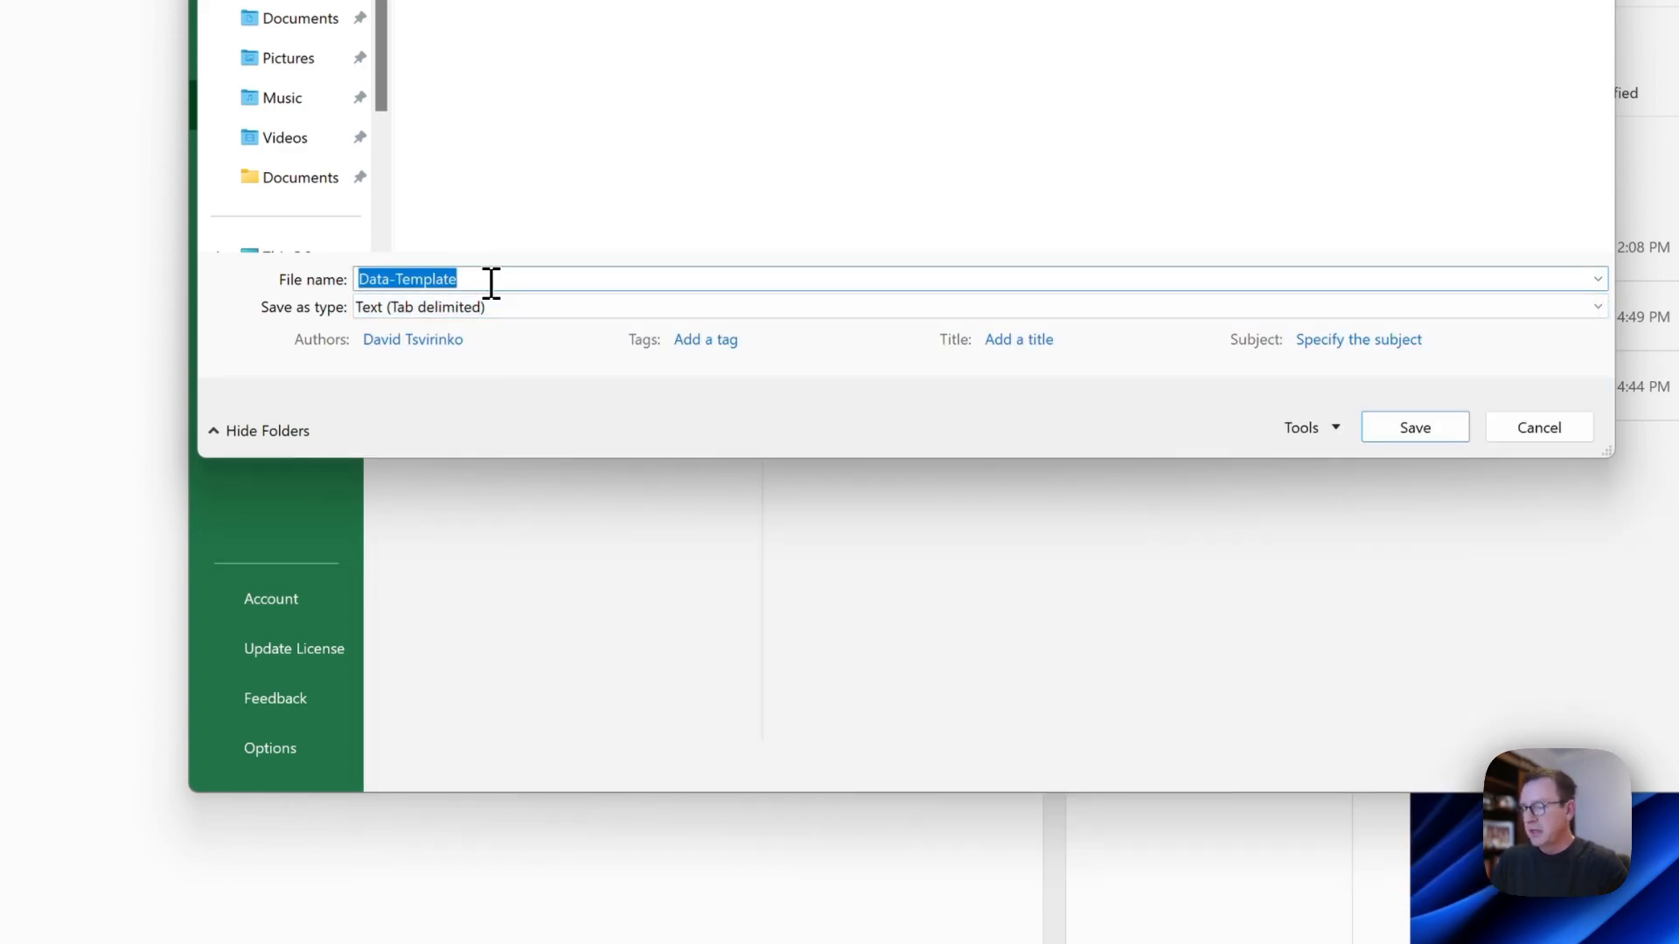
pyautogui.write('Import')
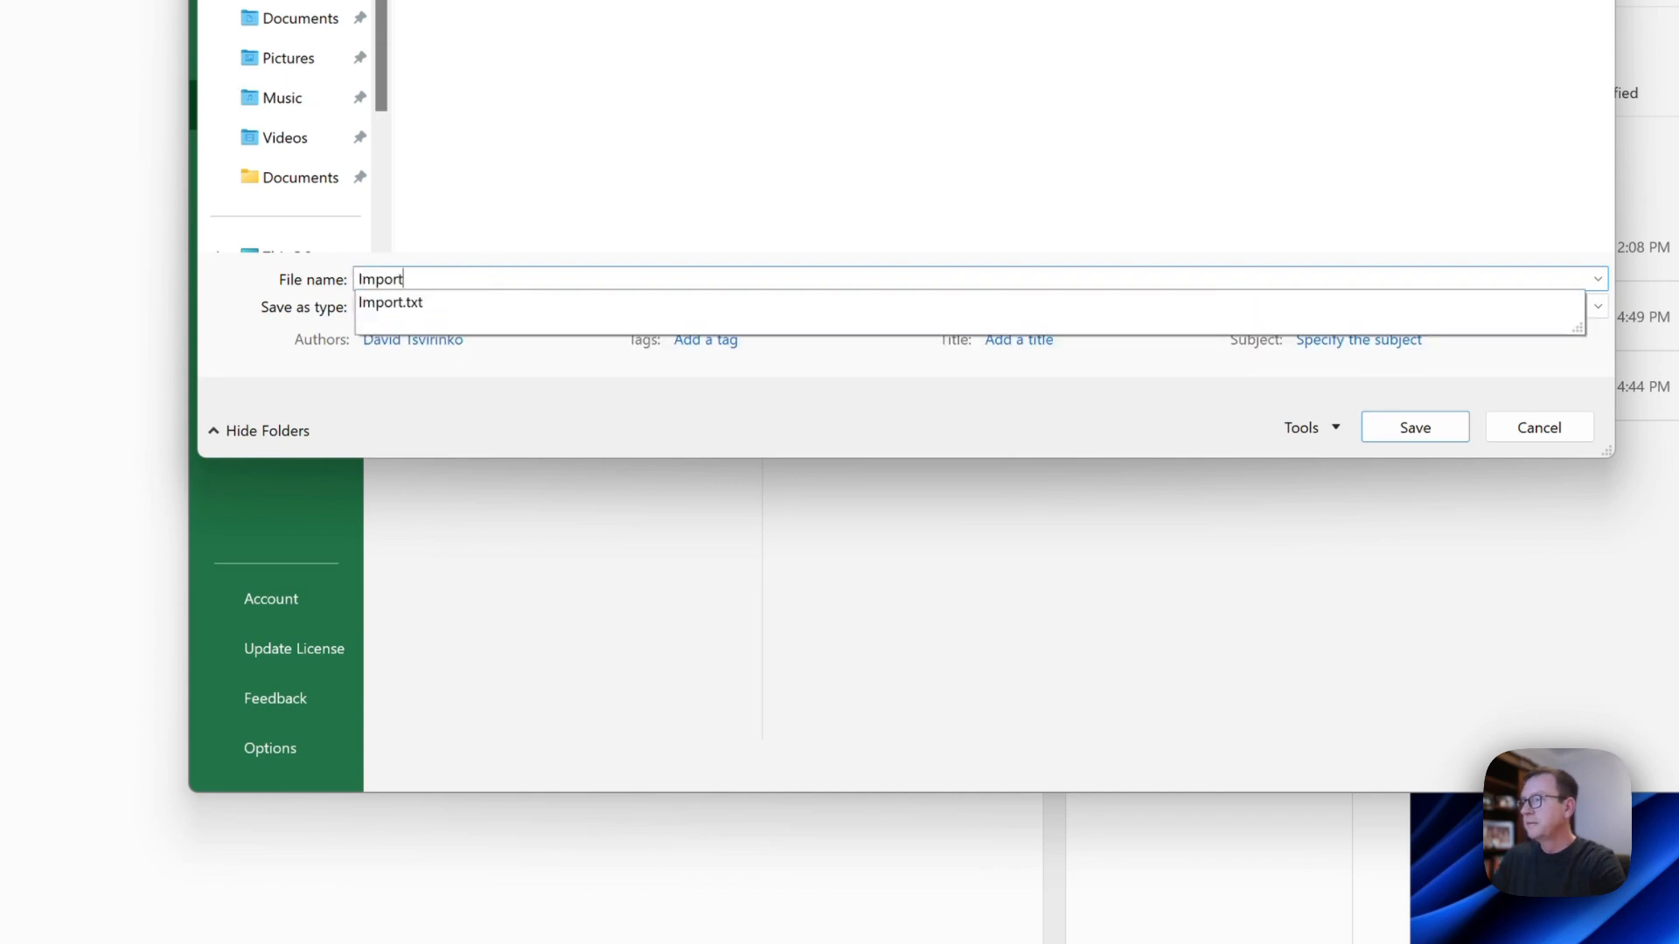
pyautogui.press('Tab')
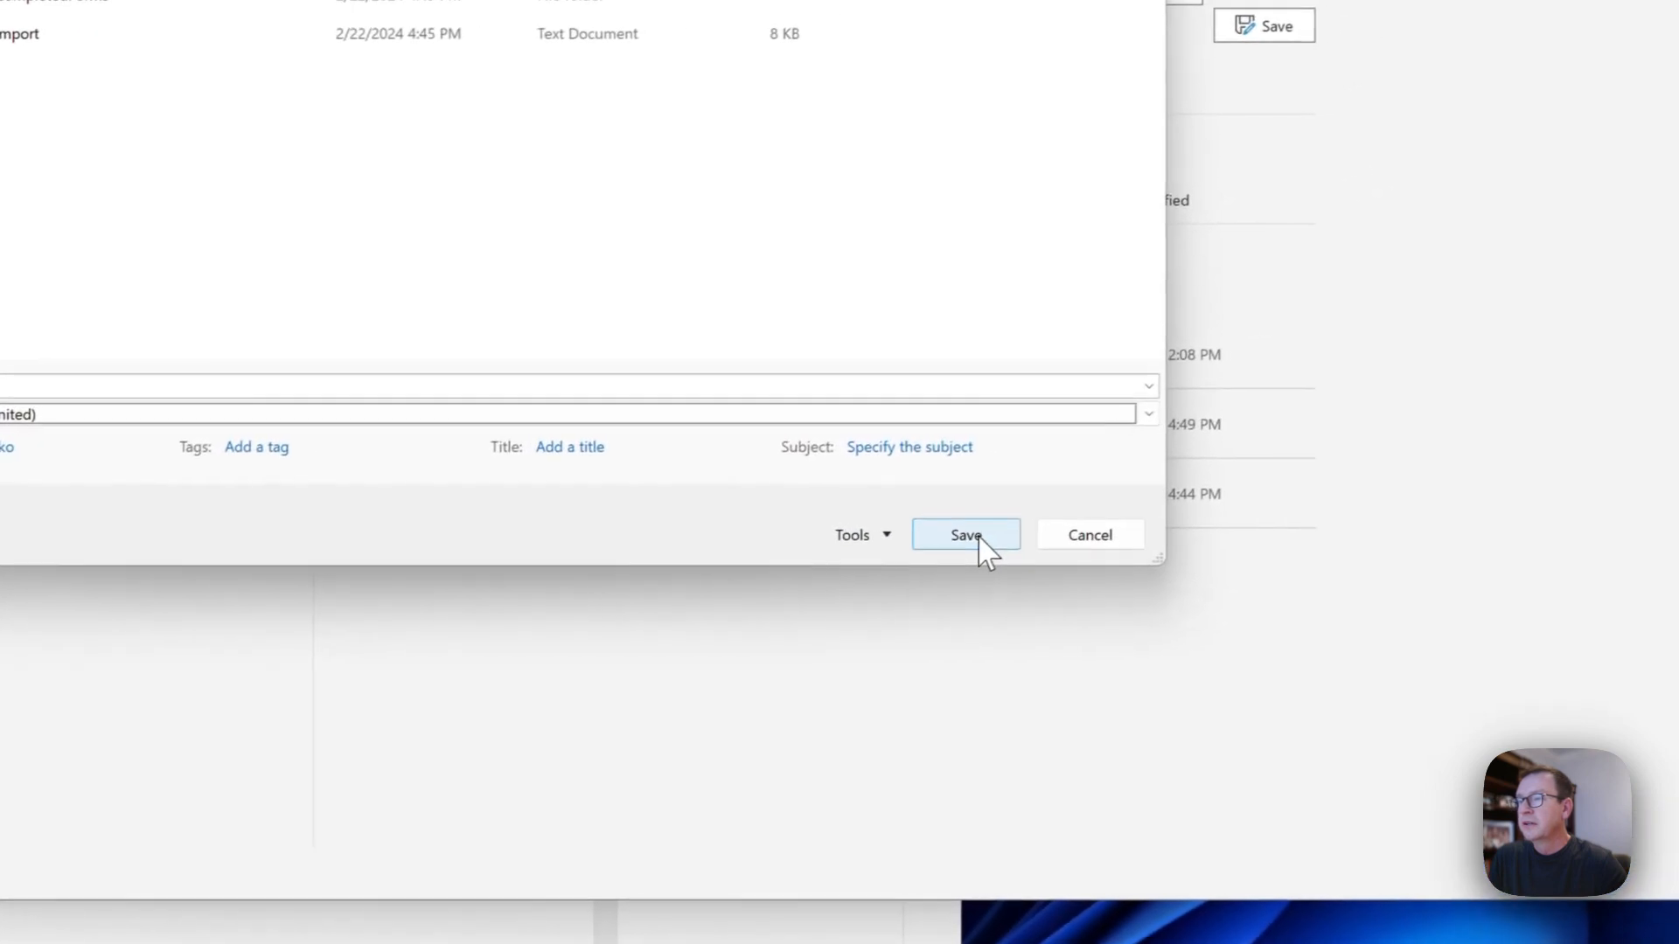
pyautogui.click(1105, 507)
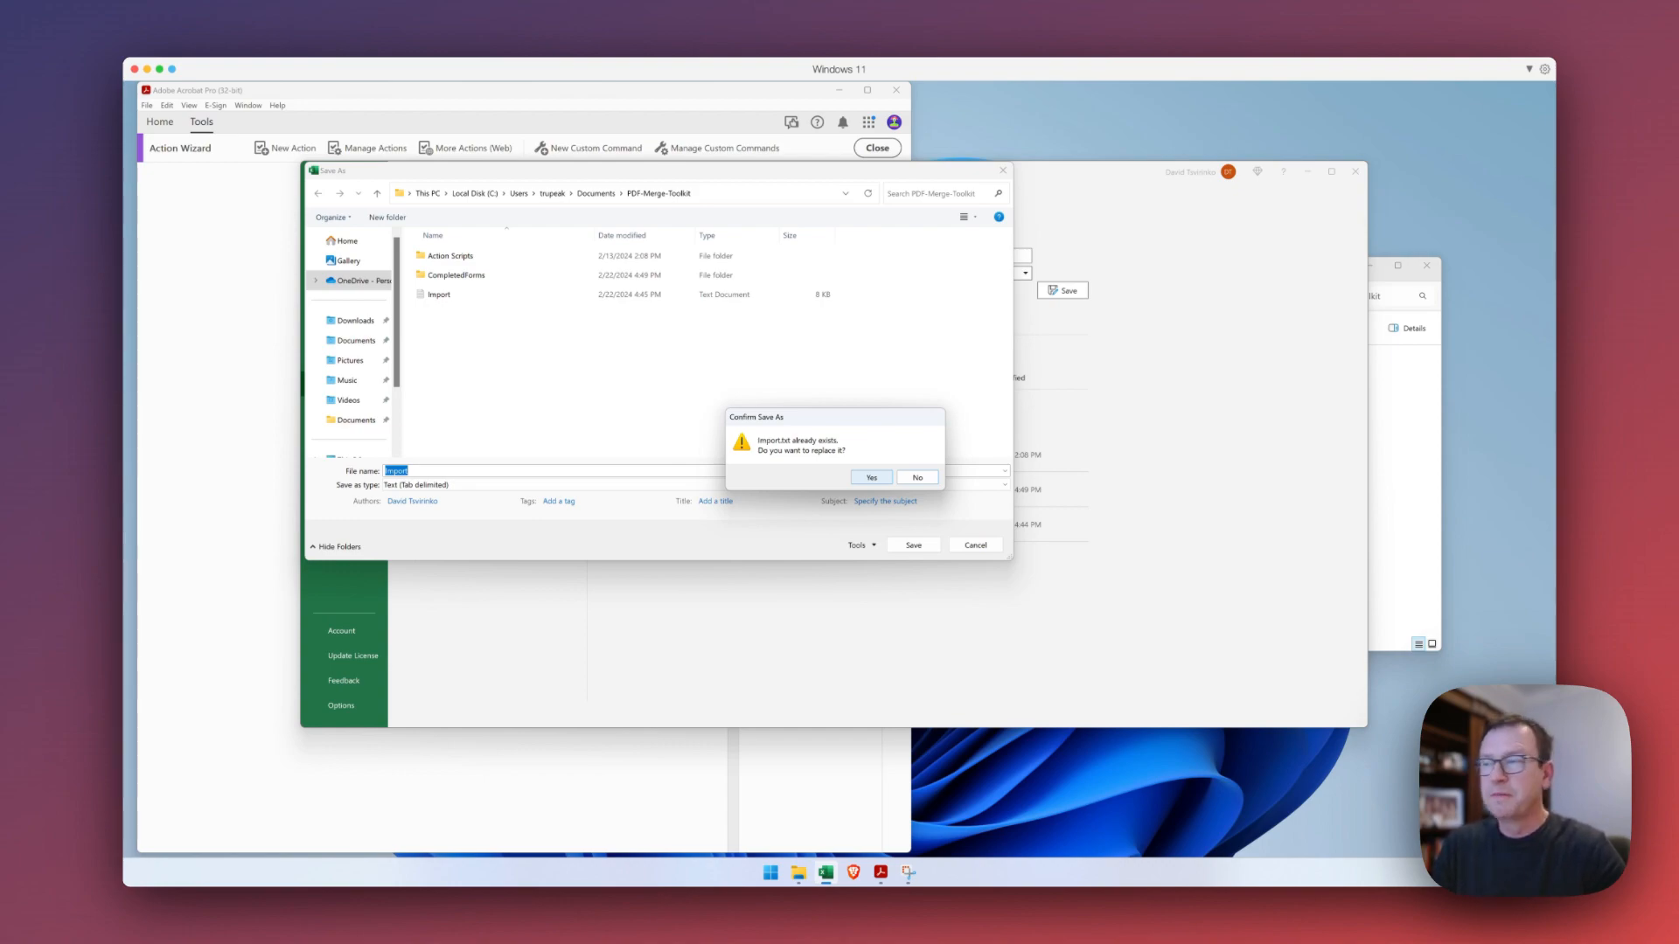
pyautogui.click(869, 476)
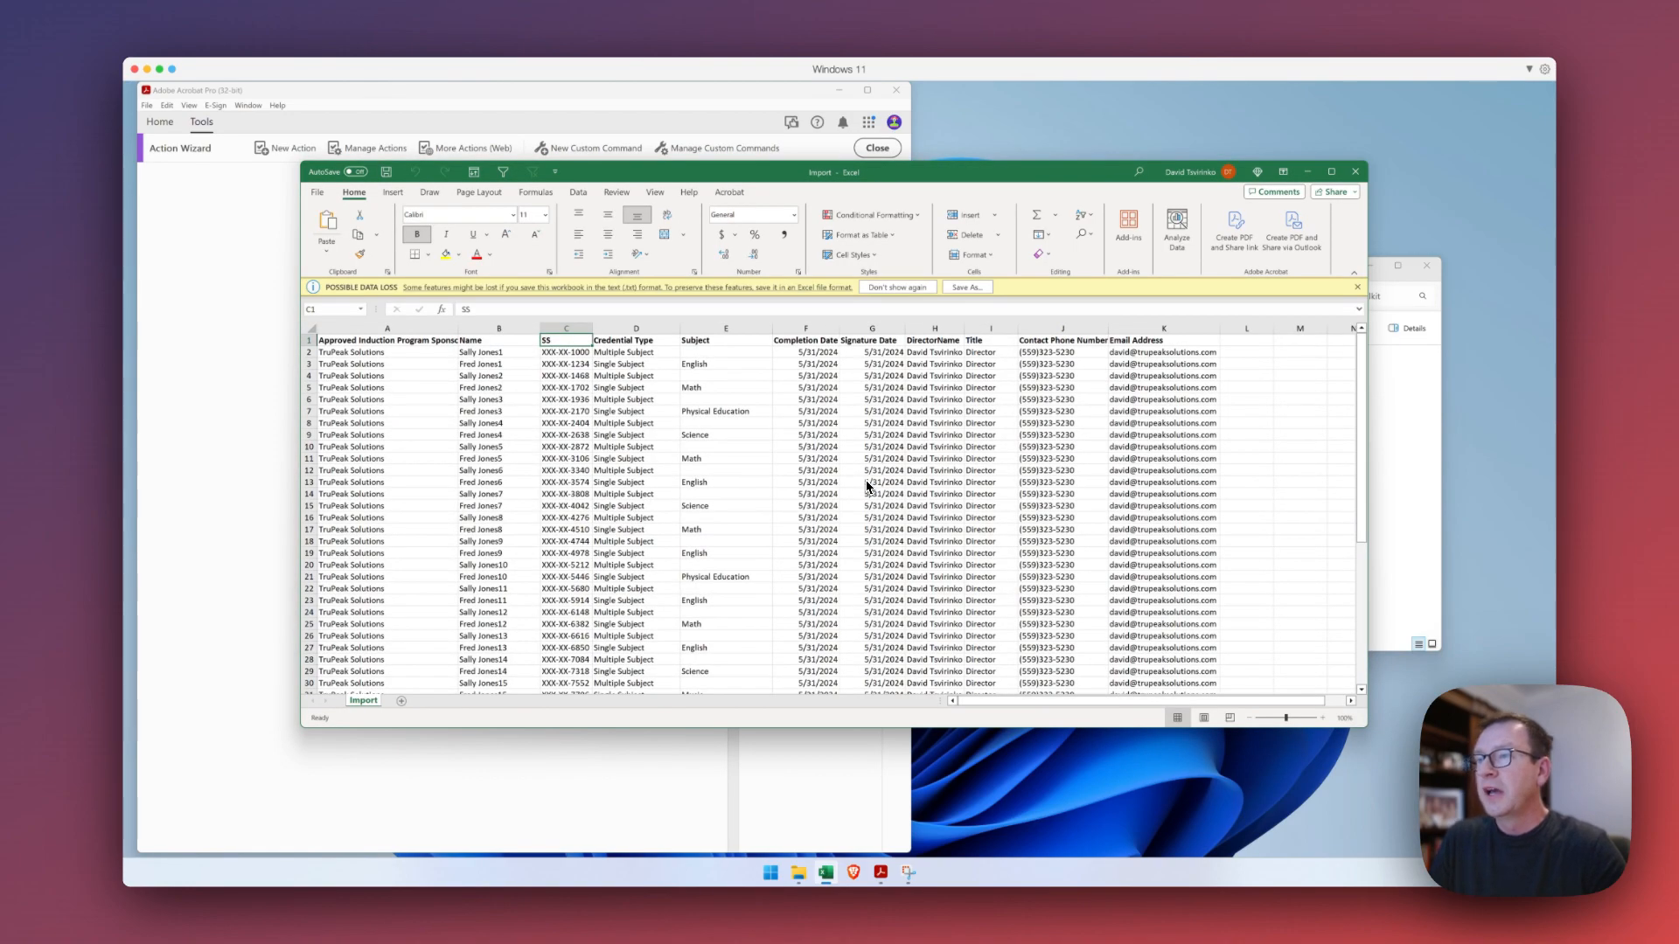
pyautogui.click(1356, 172)
pyautogui.click(988, 533)
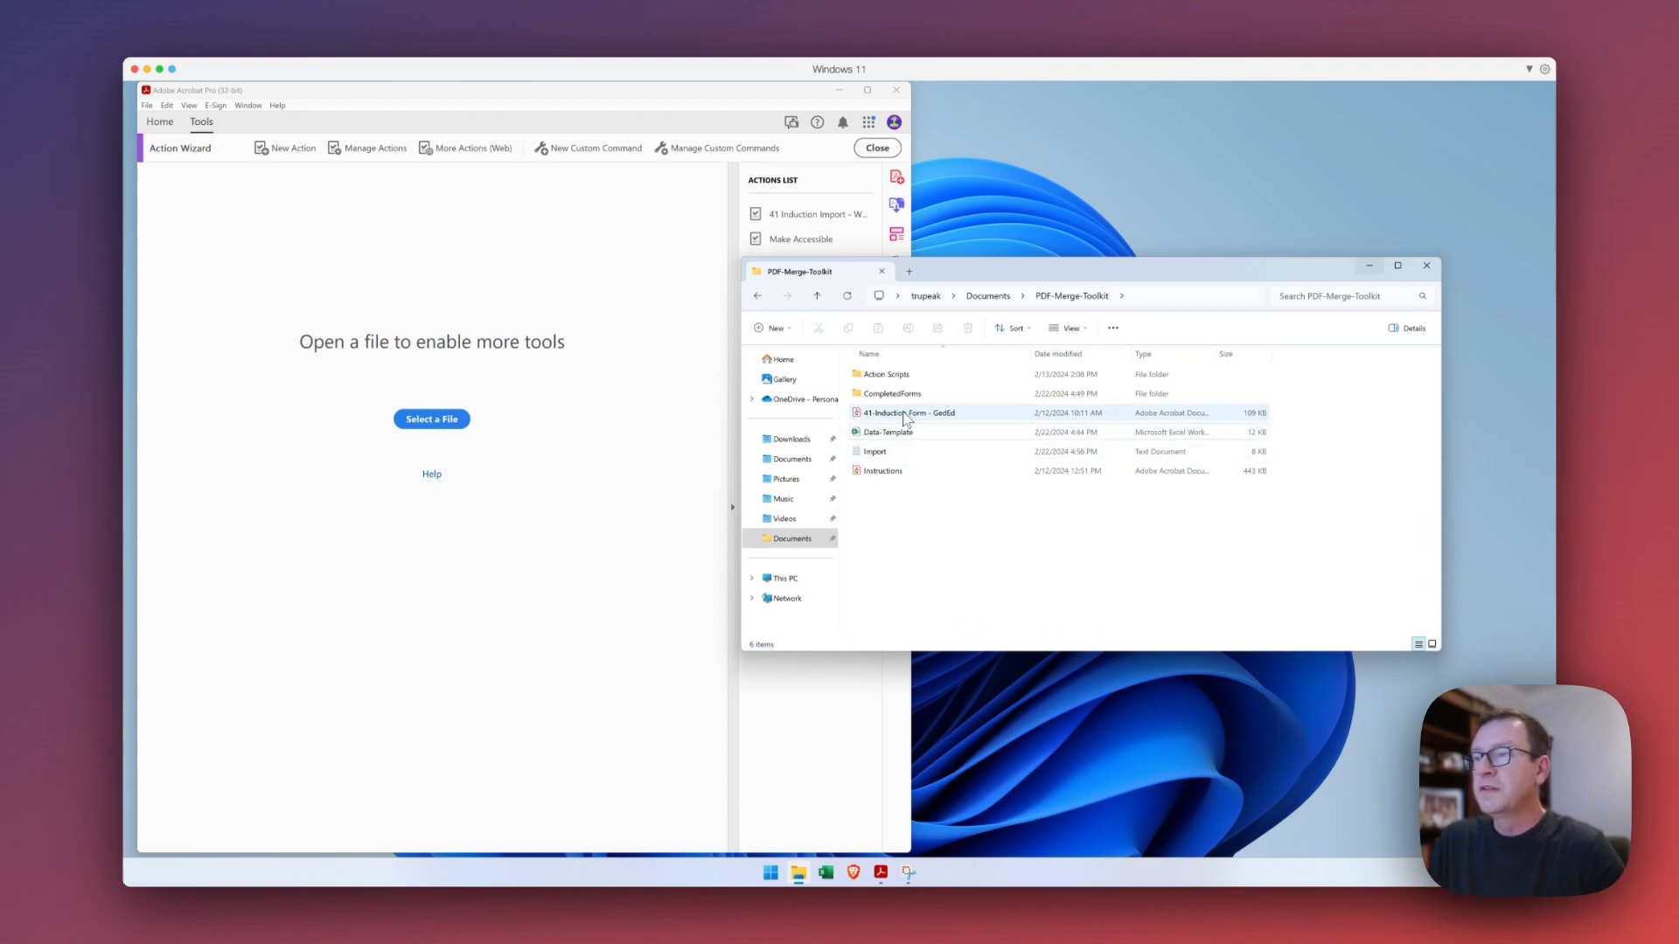
# Open the 41-Induction Form - GedEd PDF from the PDF-Merge-Toolkit folder in Acrobat and load the 41 Induction Import - Windows action in Action Wizard.
pyautogui.doubleClick(905, 416)
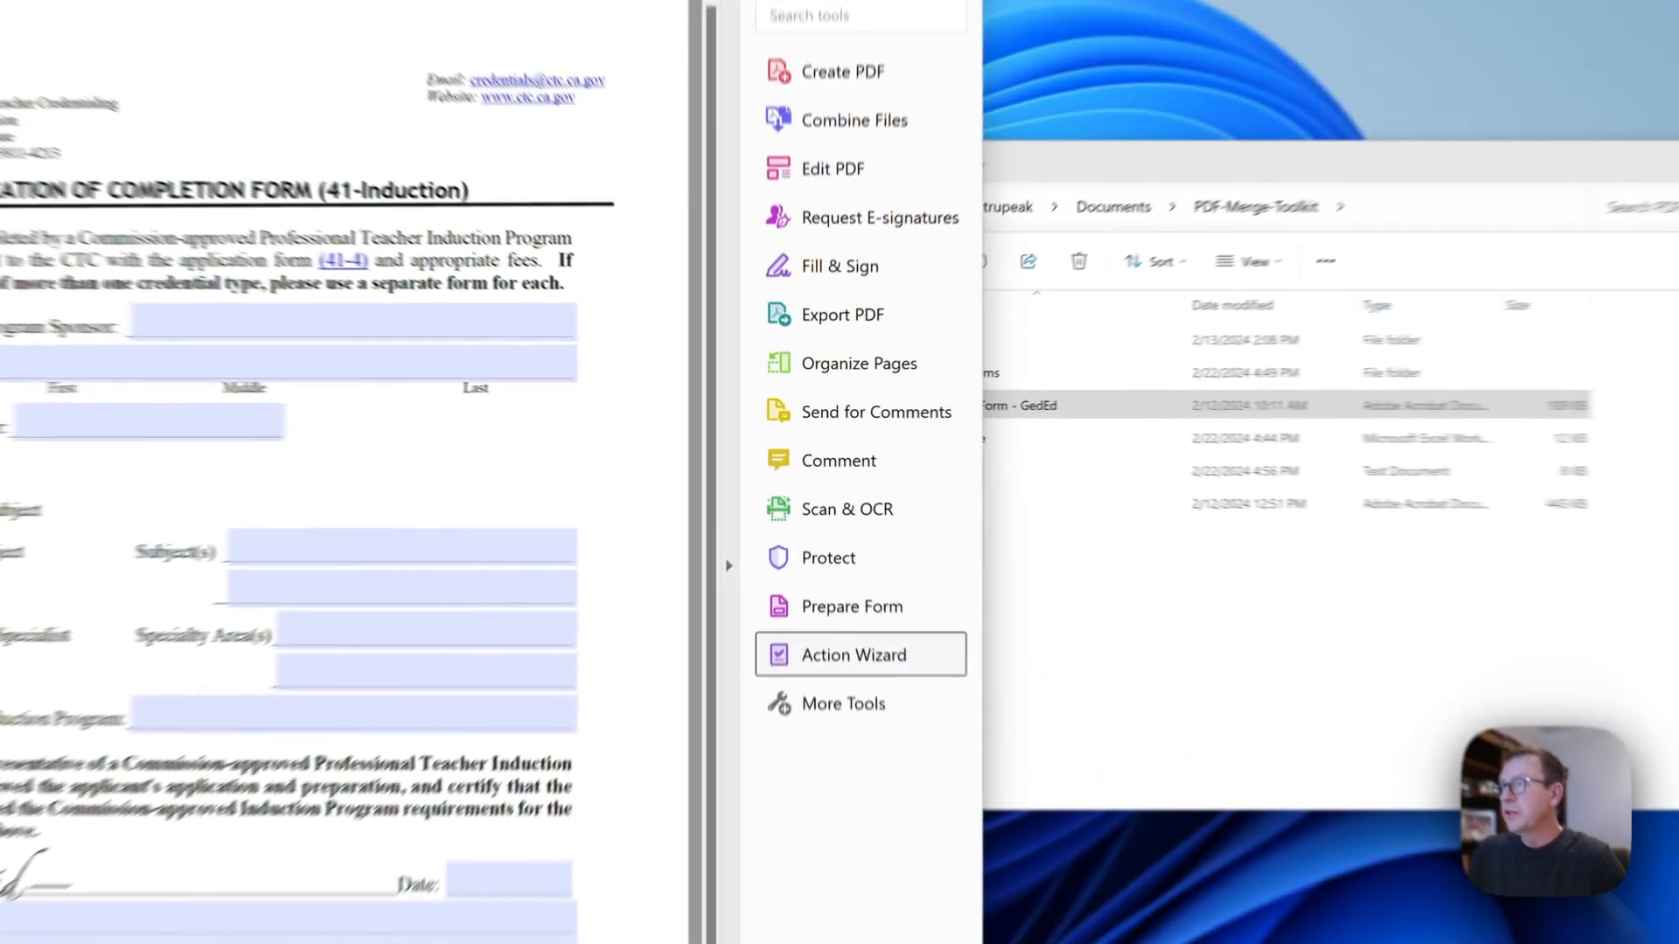
pyautogui.click(855, 655)
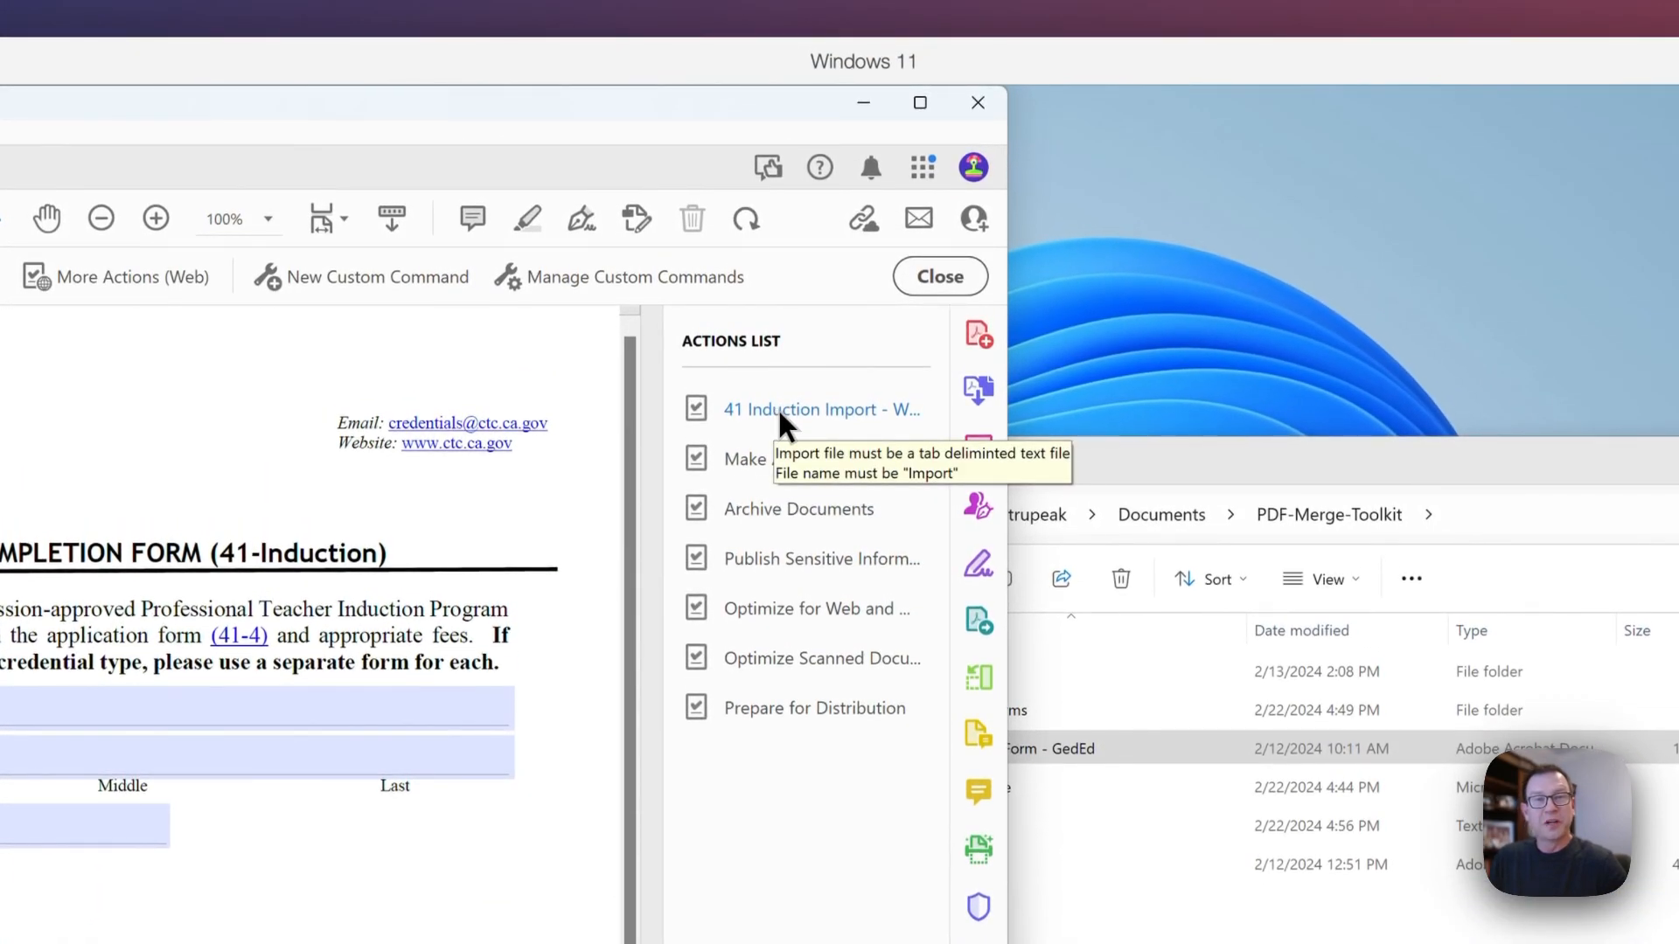
pyautogui.click(779, 408)
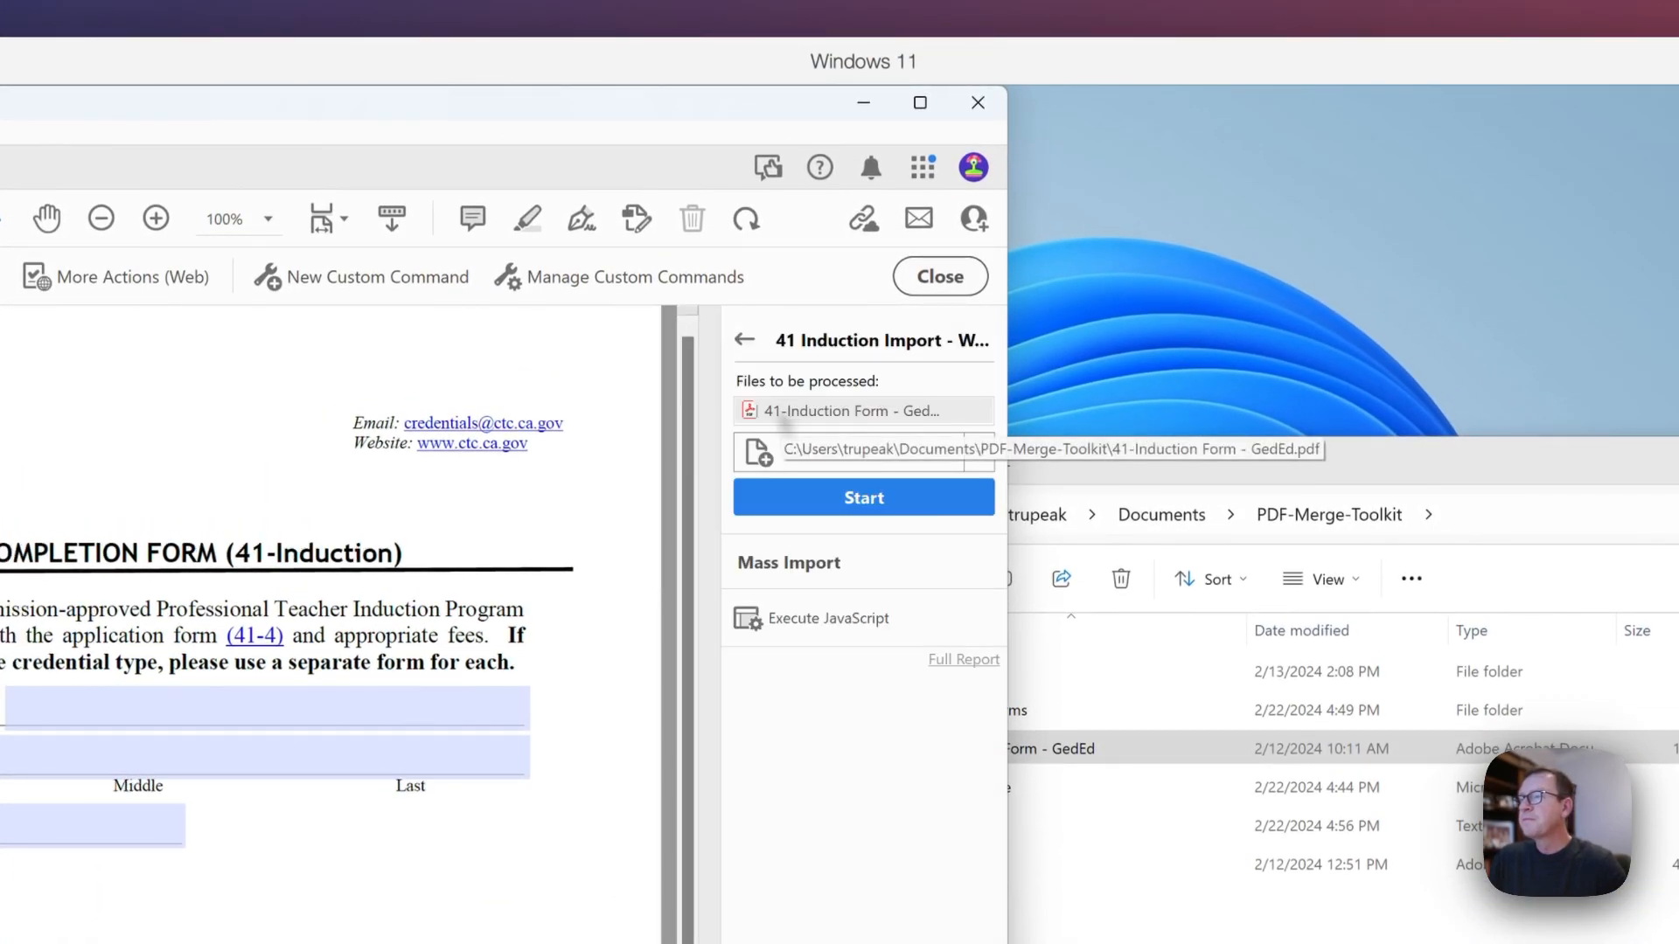